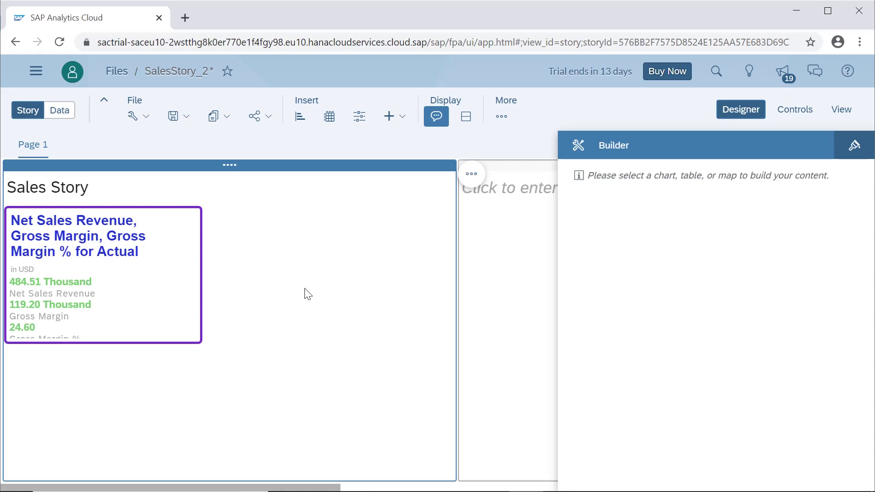
- Insert a chart beside the Net Sales Revenue tile and set its type to the Line trend chart
left_click(302, 129)
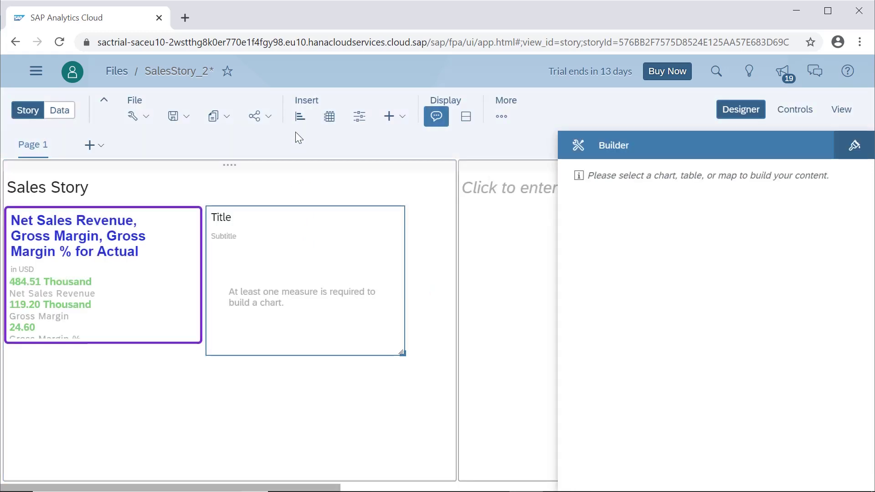
left_click(299, 260)
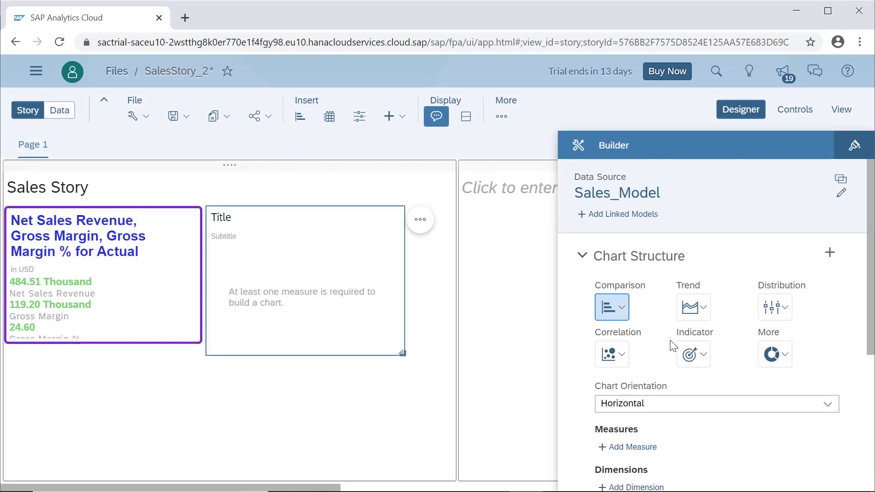
left_click(703, 308)
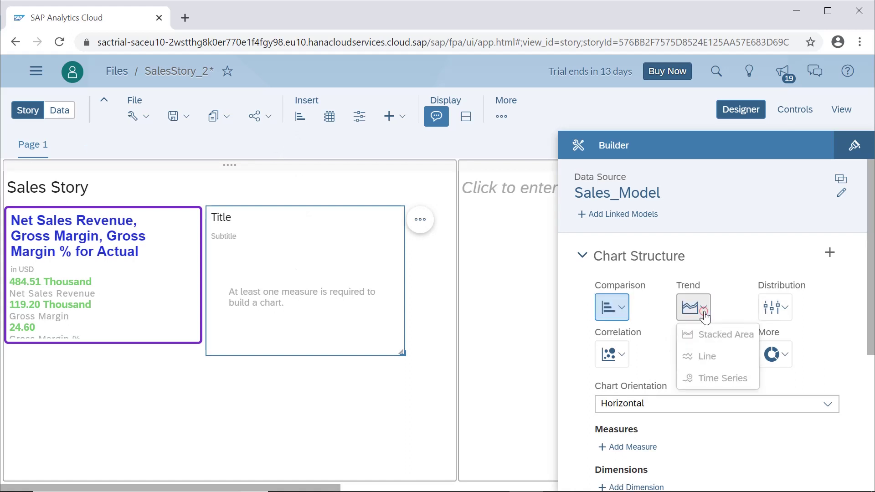
left_click(713, 362)
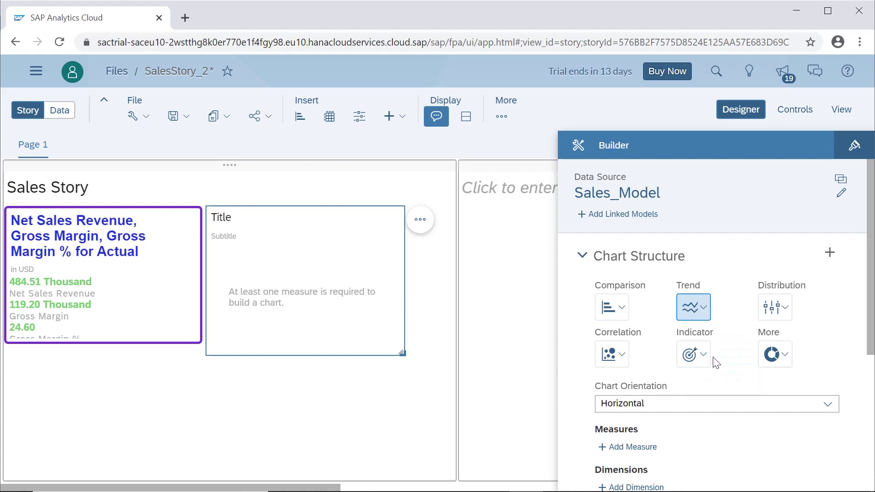
- Add Gross Margin as the measure on the line chart's left Y-axis
scroll(713, 362, "down", 3)
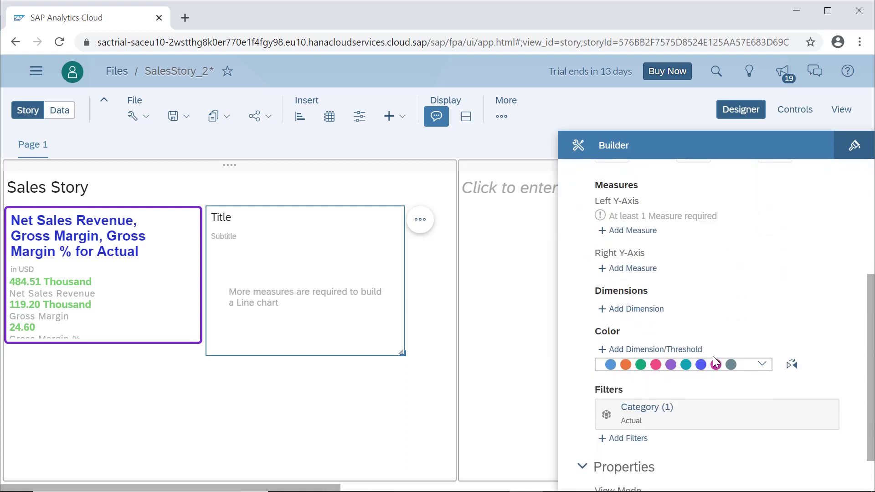
scroll(713, 357, "up", 1)
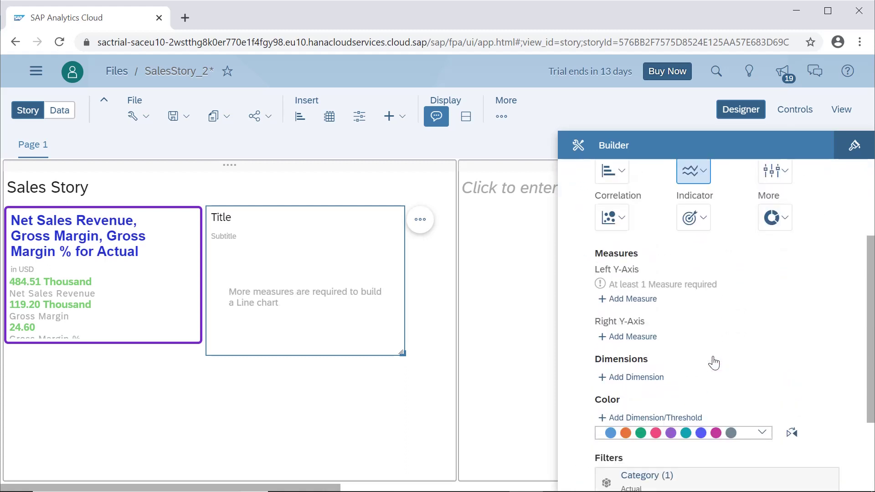
left_click(628, 301)
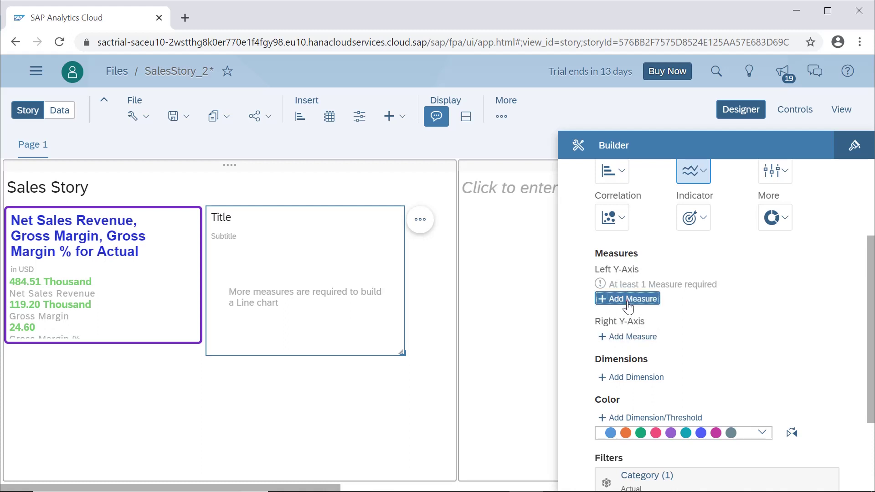
scroll(693, 375, "down", 3)
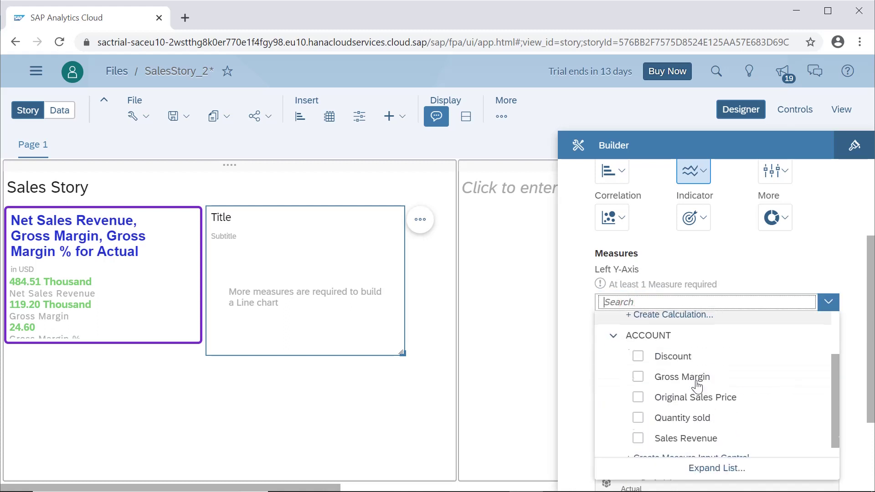
left_click(637, 376)
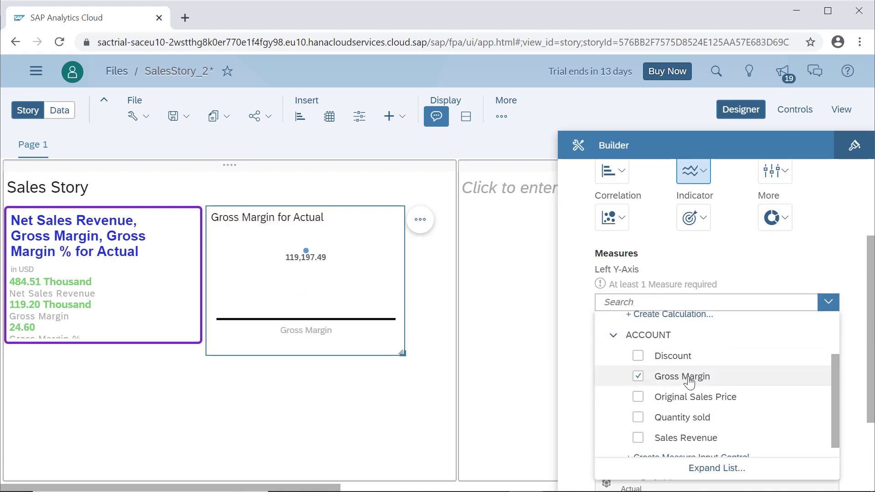
left_click(705, 259)
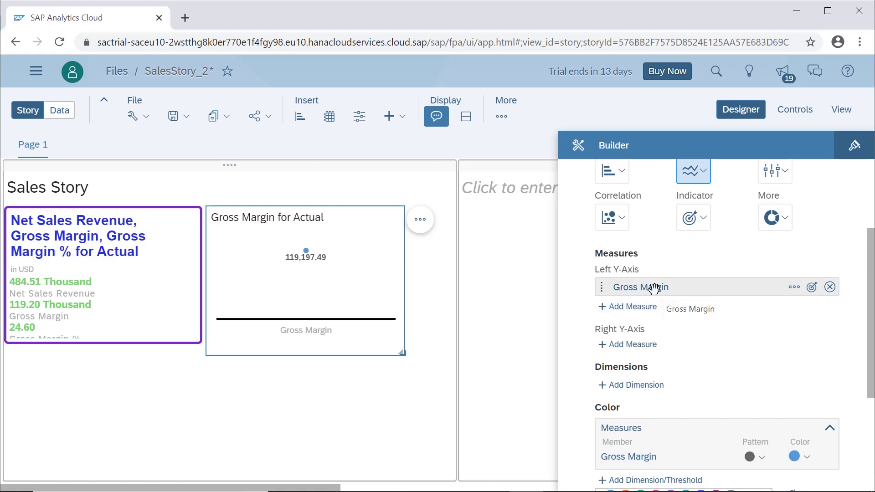
- Add Date as the dimension of the Gross Margin line chart
left_click(646, 386)
scroll(678, 391, "down", 4)
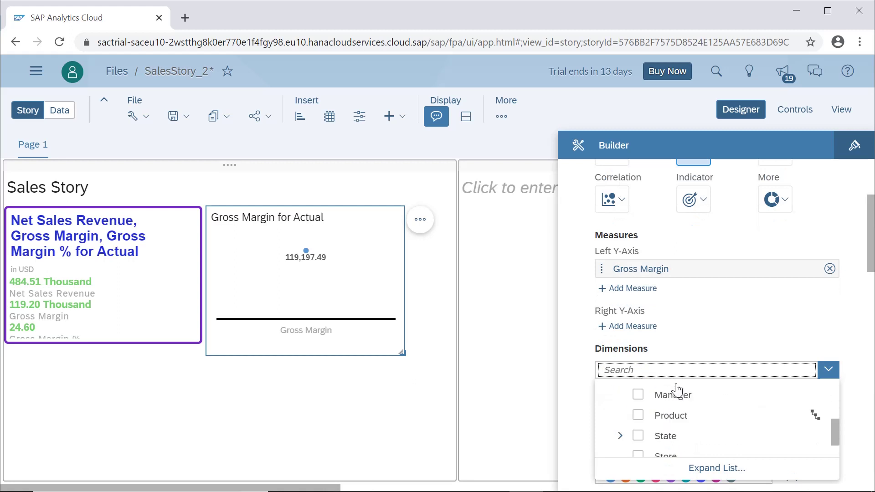
scroll(677, 391, "up", 3)
scroll(662, 421, "up", 3)
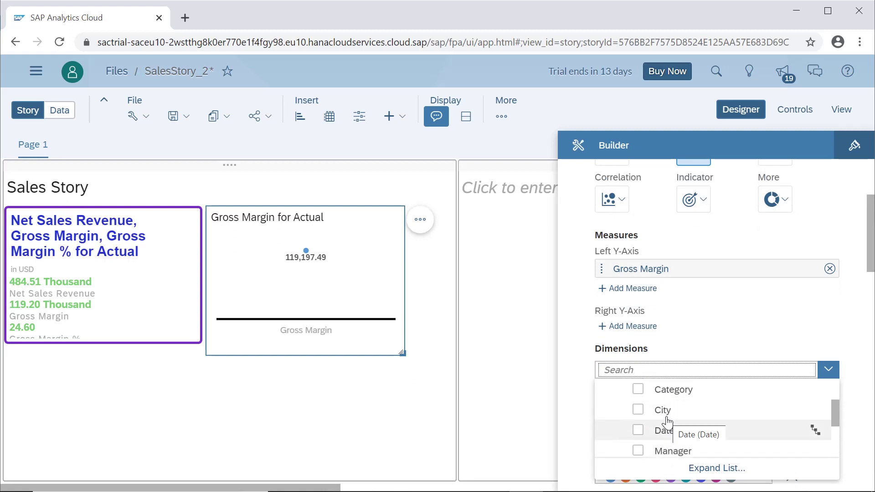
scroll(666, 423, "down", 3)
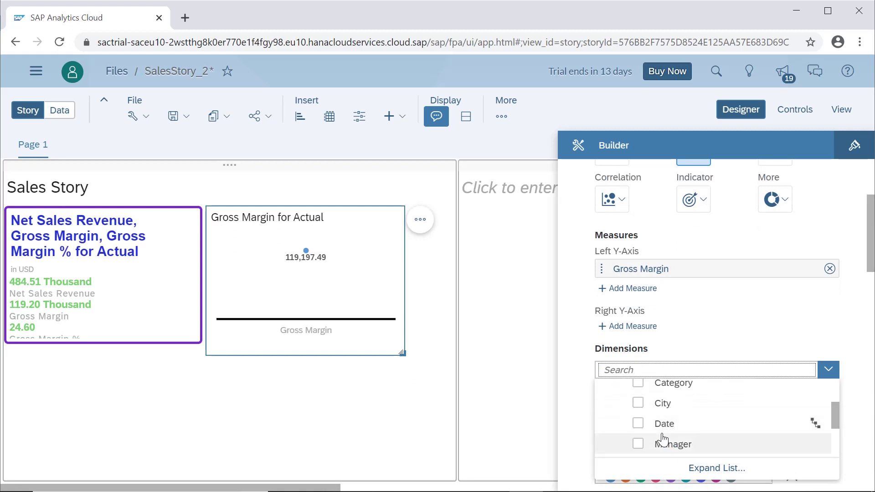
left_click(637, 423)
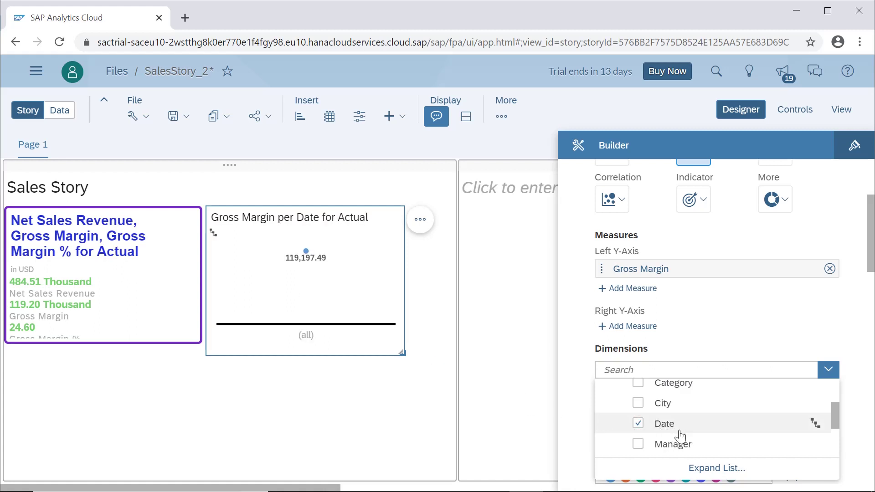
left_click(579, 338)
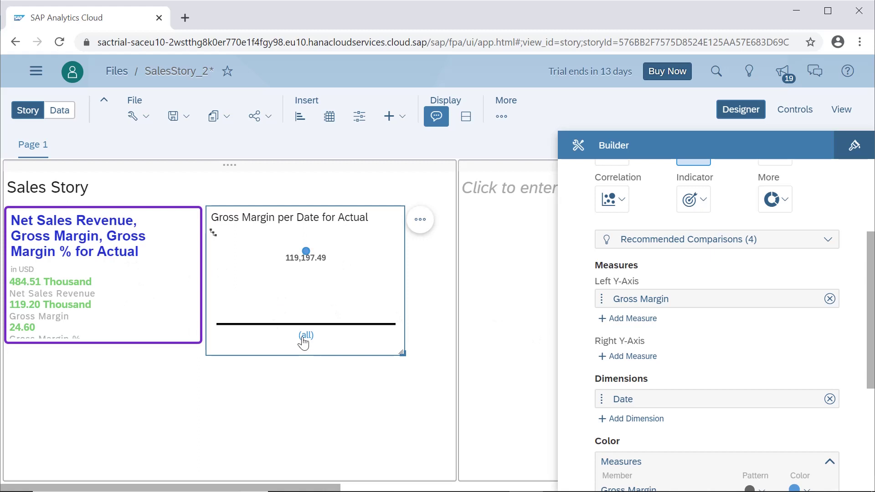
- Drill the chart's Date axis down from (all) to years and back up again
left_click(303, 337)
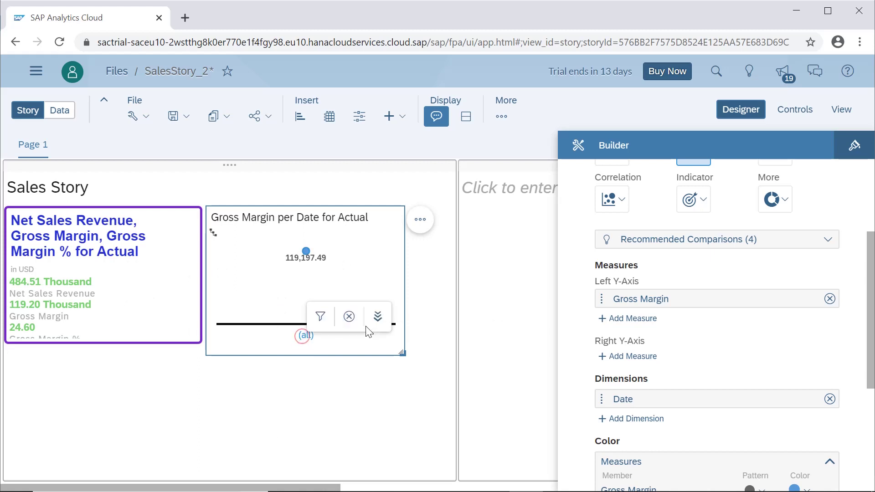
left_click(377, 316)
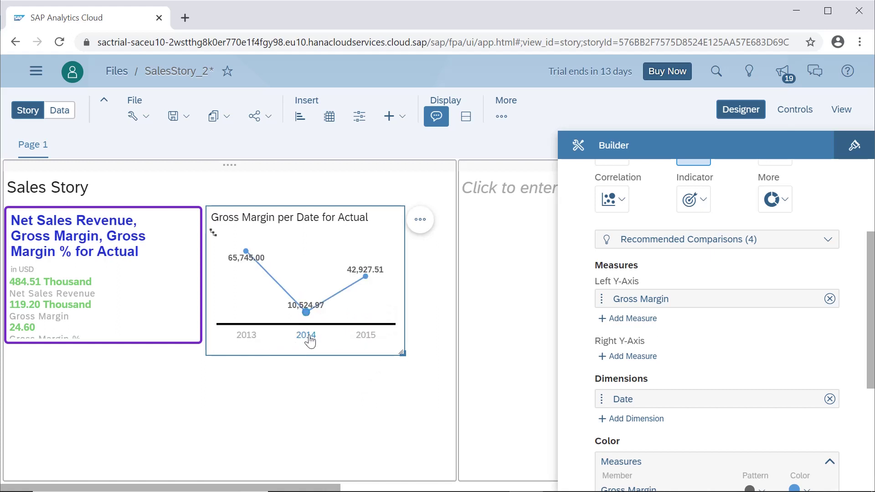
left_click(245, 335)
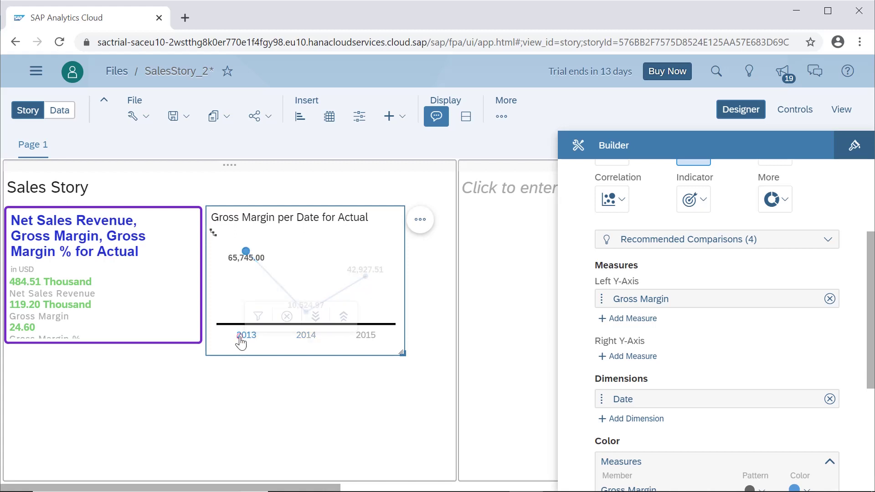
left_click(344, 316)
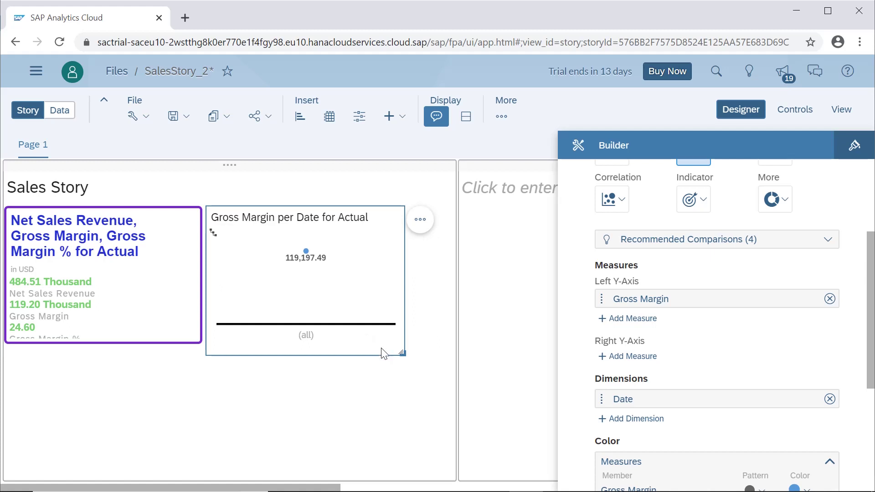
- Set up a member filter on the Date dimension with the years 2013 and 2015 selected
scroll(751, 334, "down", 2)
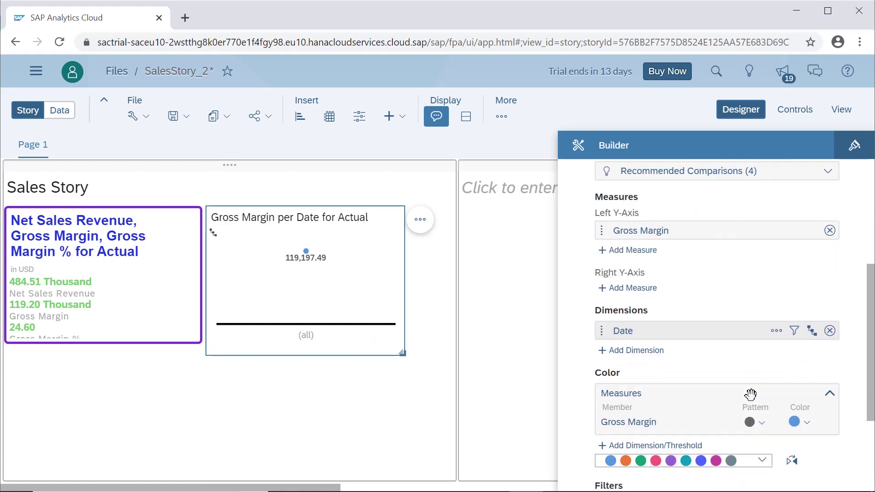
left_click(796, 336)
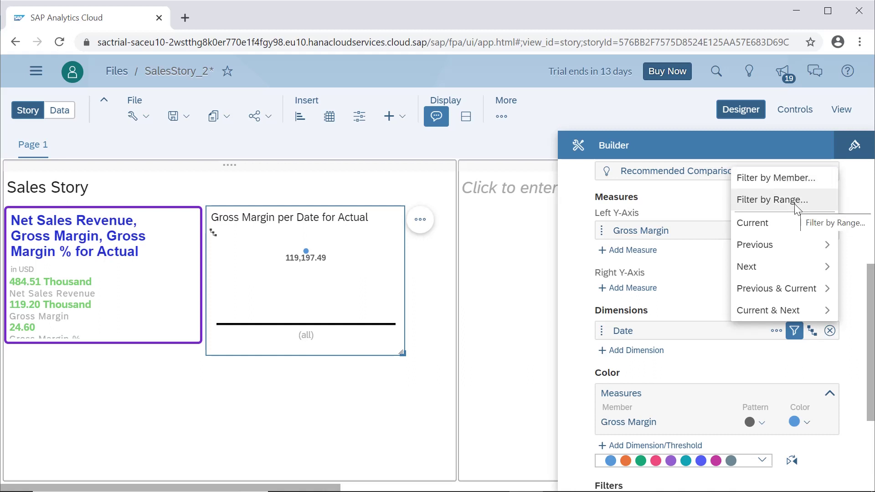
mouse_move(796, 227)
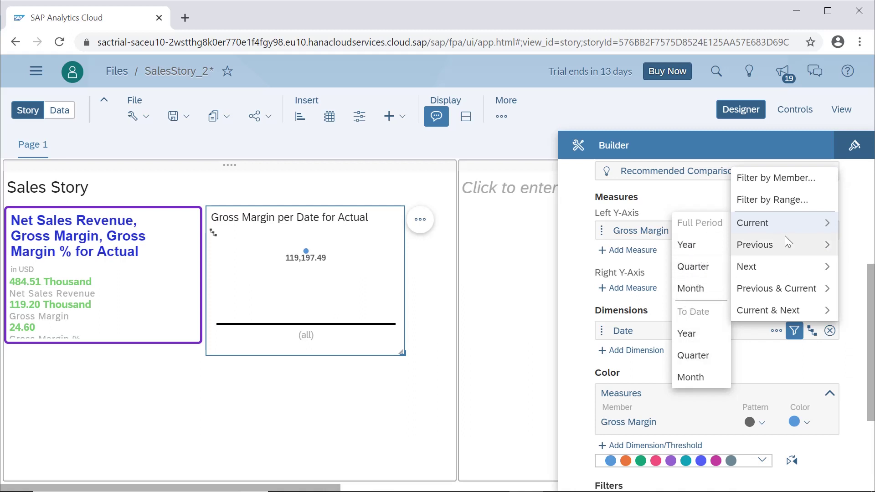
left_click(778, 185)
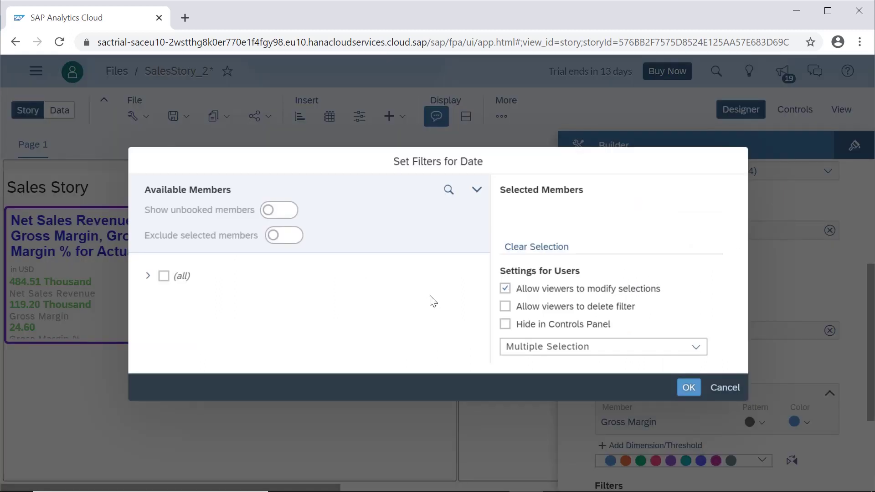
left_click(147, 276)
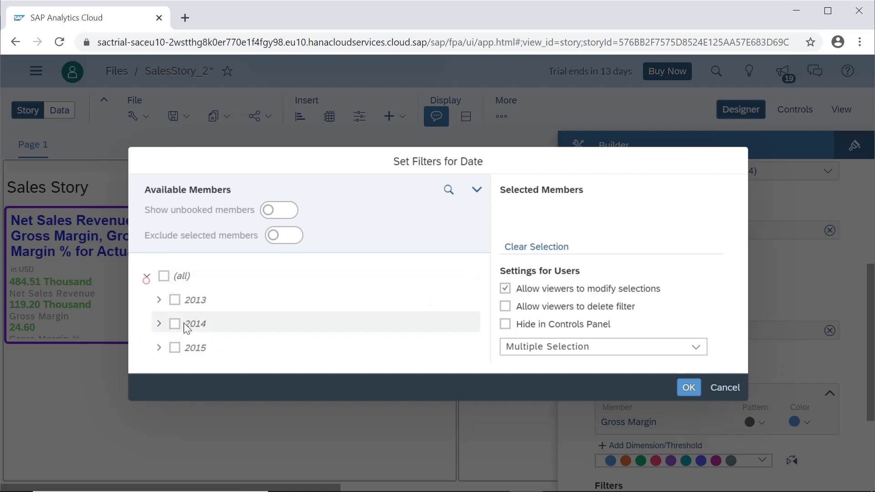
left_click(174, 300)
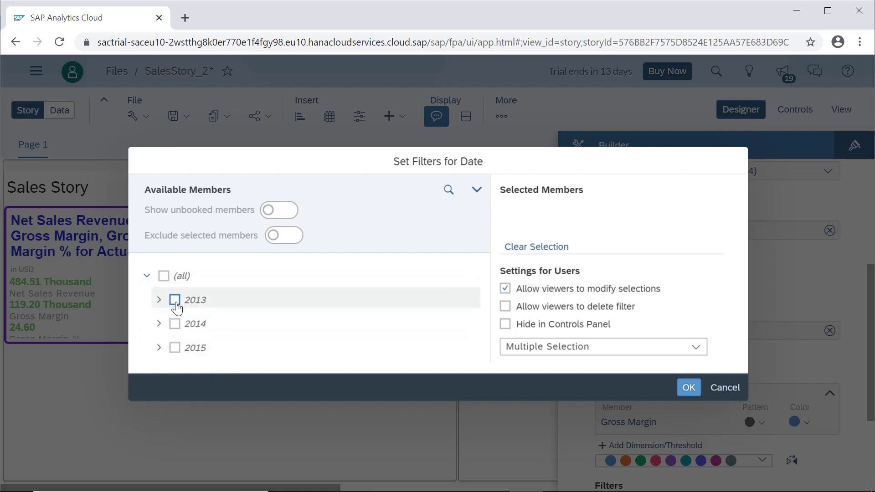
left_click(175, 323)
left_click(175, 348)
left_click(175, 324)
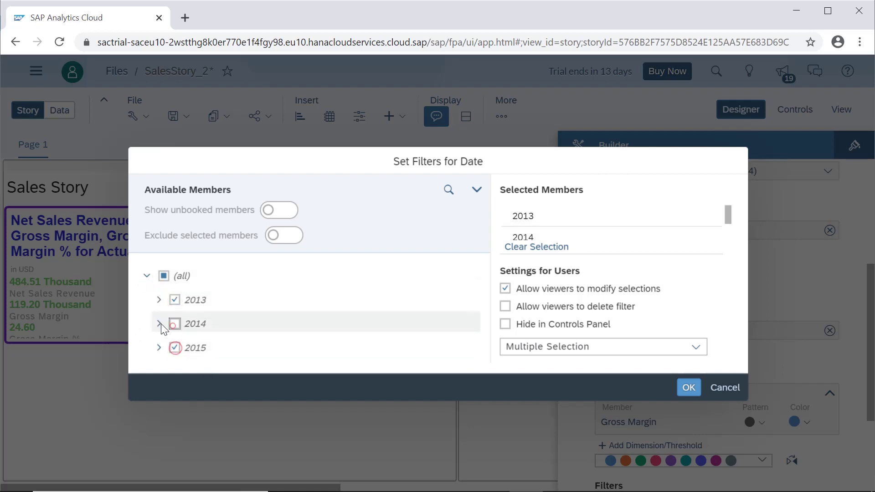
- Add quarters Q1 to Q4 of 2014 to the Date filter, keep Multiple Selection, and apply the filter
left_click(158, 324)
scroll(244, 349, "down", 2)
left_click(186, 279)
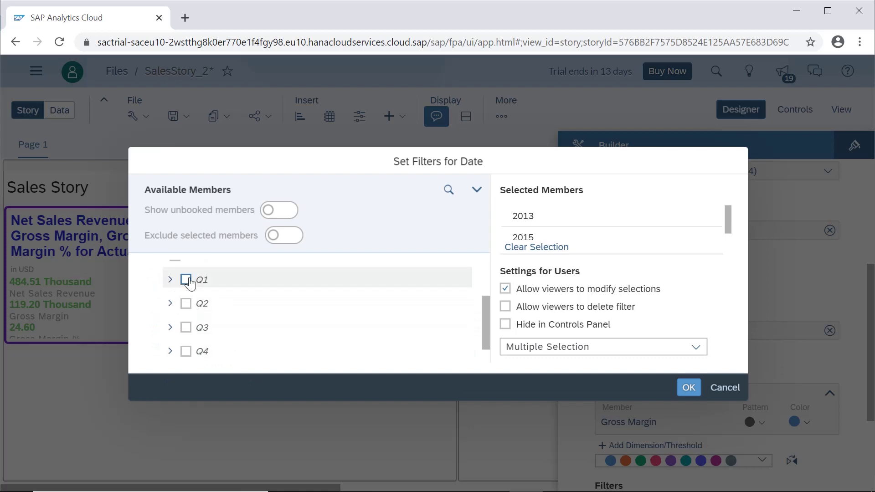
left_click(186, 303)
left_click(186, 327)
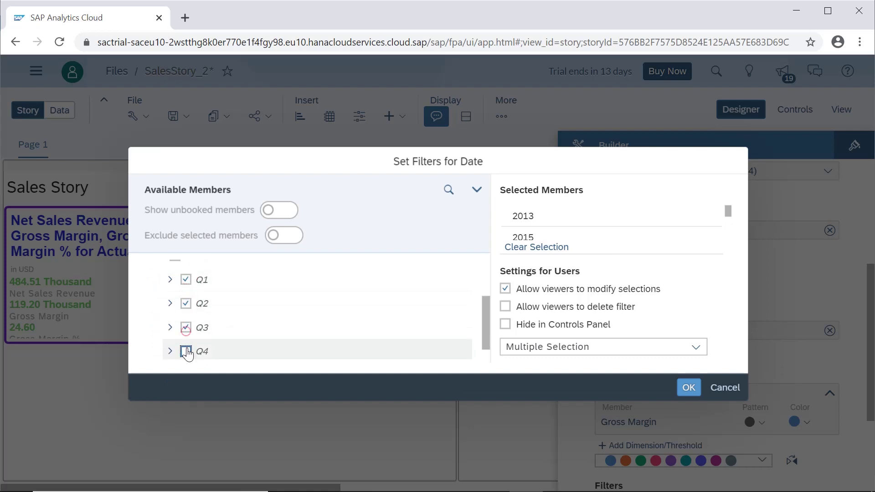
left_click(186, 351)
scroll(348, 300, "up", 2)
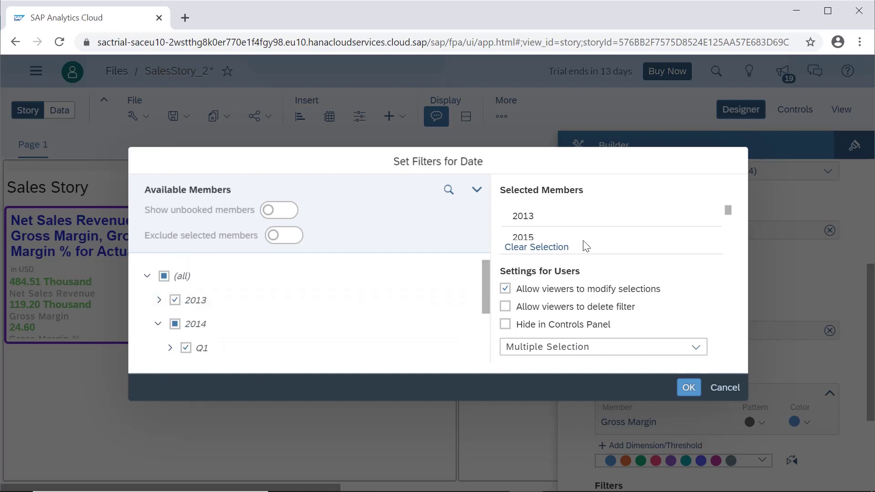
scroll(599, 233, "down", 3)
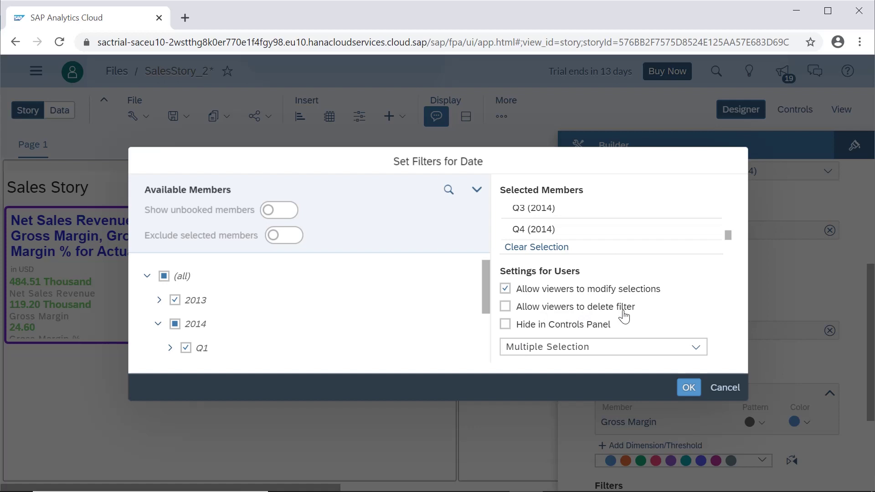
left_click(699, 350)
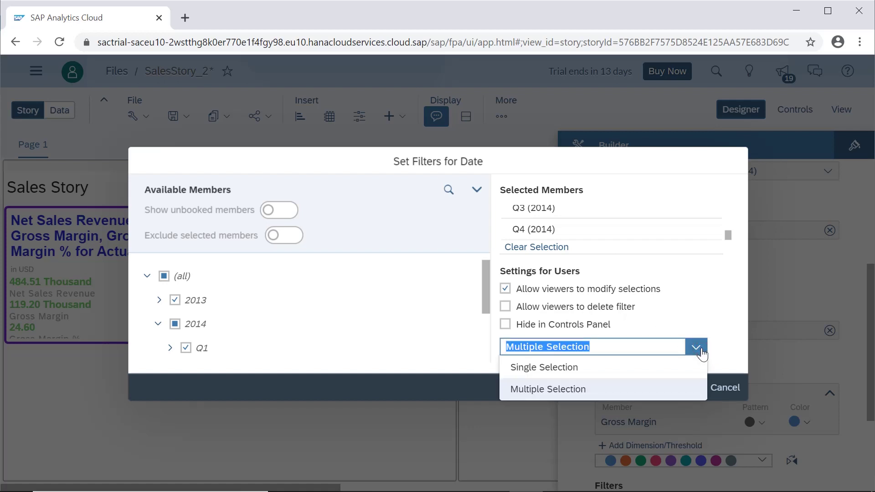
left_click(727, 324)
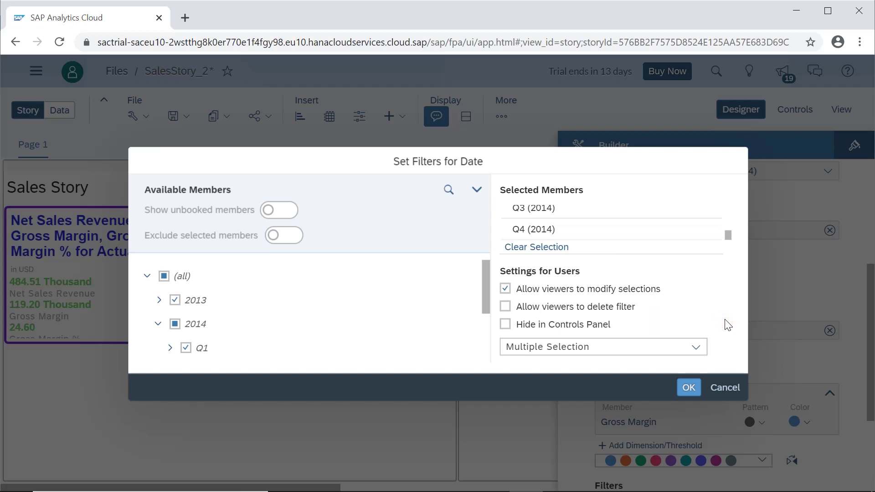
left_click(687, 389)
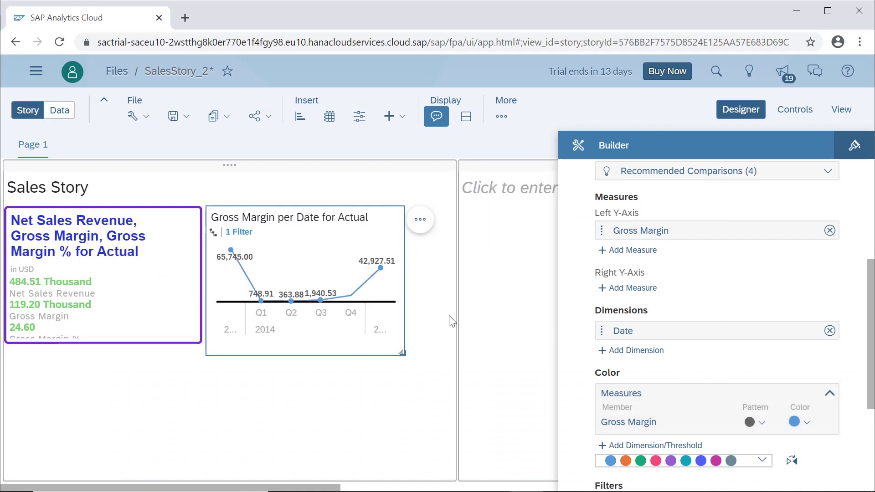
- Enlarge the line chart to the lane's full remaining width and inspect its Q4 2014 data point
mouse_move(243, 273)
left_click(503, 284)
left_click(388, 304)
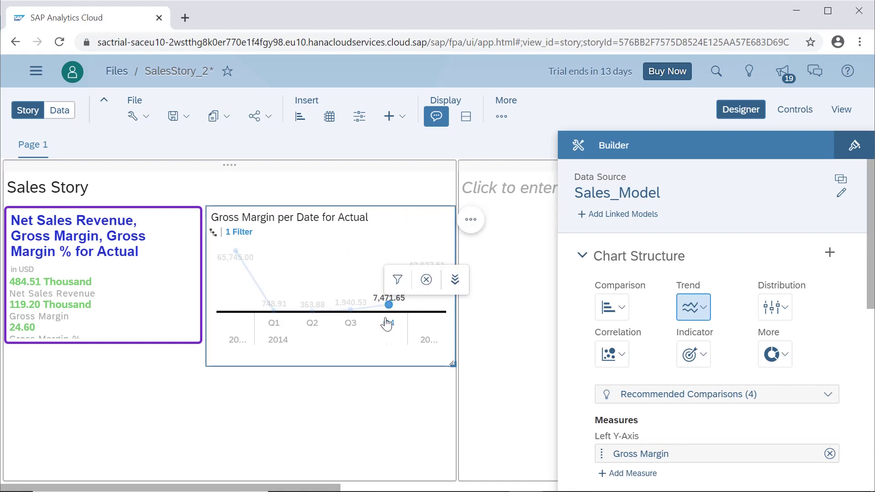
left_click(400, 397)
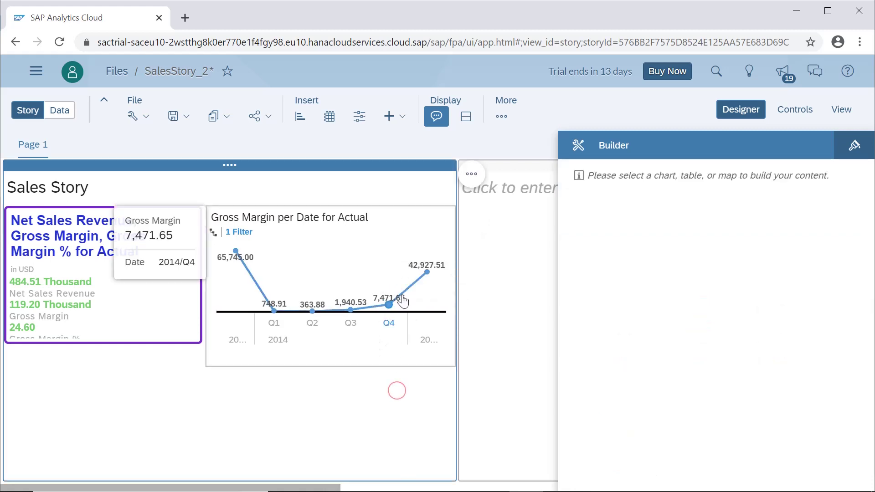
- Drill the chart's 2014 quarters down to months and drill back up to the quarters
left_click(279, 349)
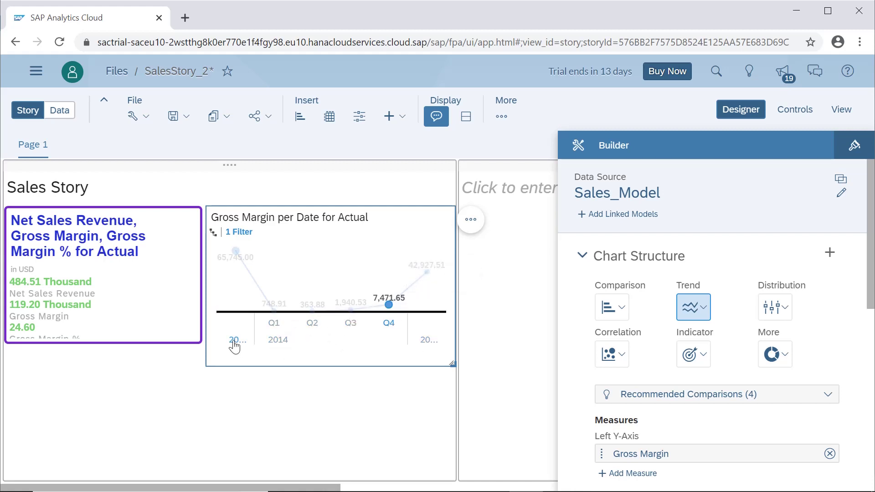
left_click(279, 341)
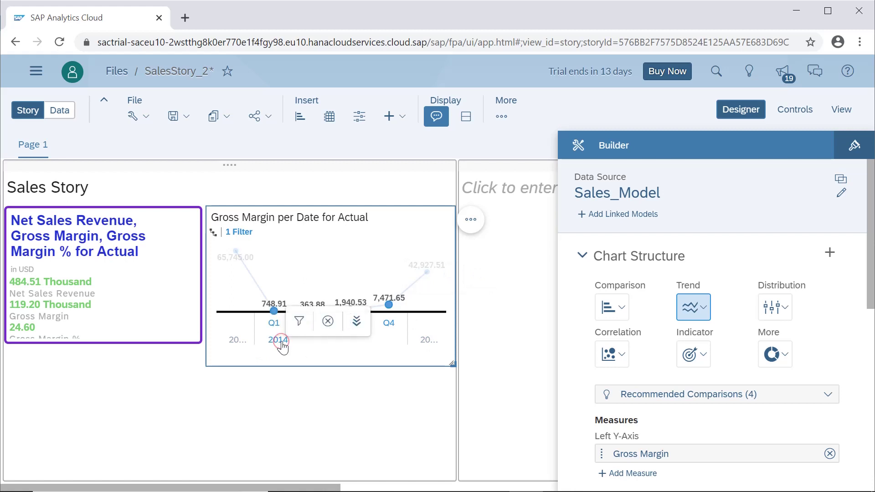
left_click(356, 321)
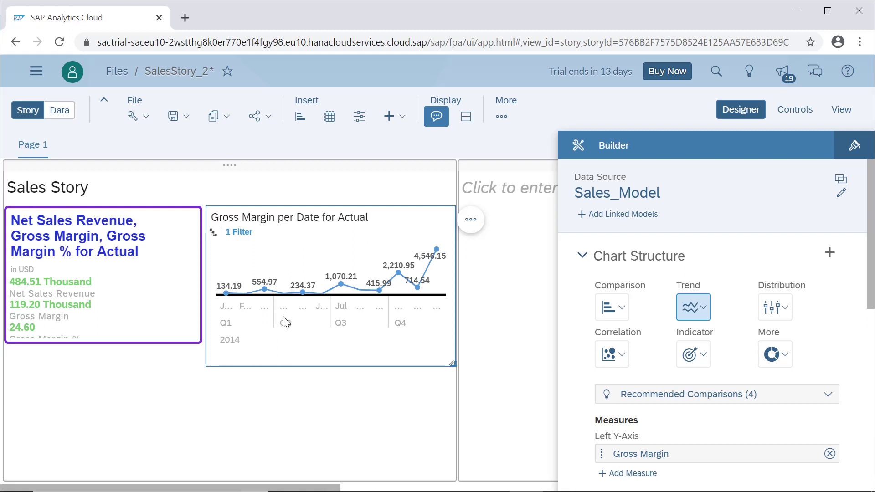
left_click(228, 324)
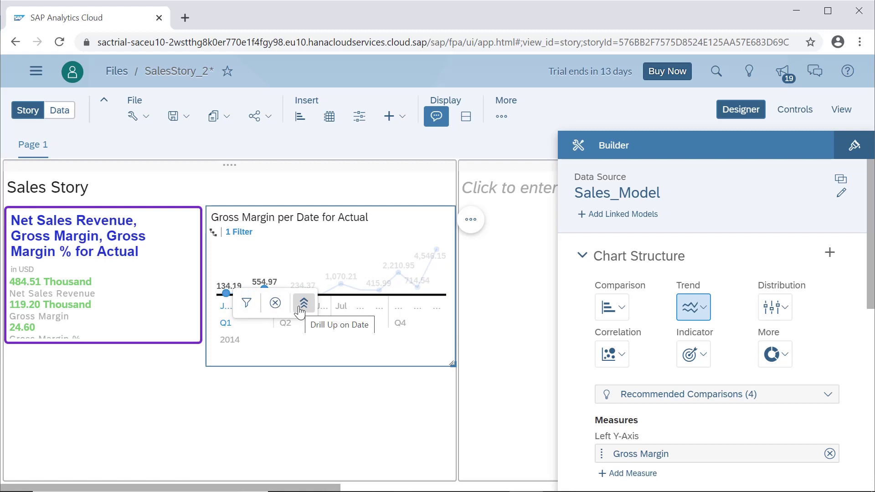
left_click(300, 308)
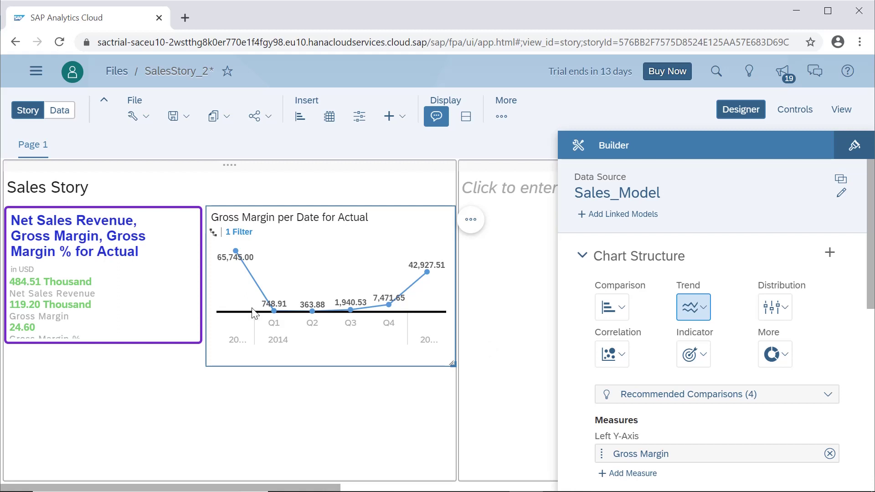
- In the chart's styling, set the fill color of the Data Point selection to dark orange
mouse_move(237, 258)
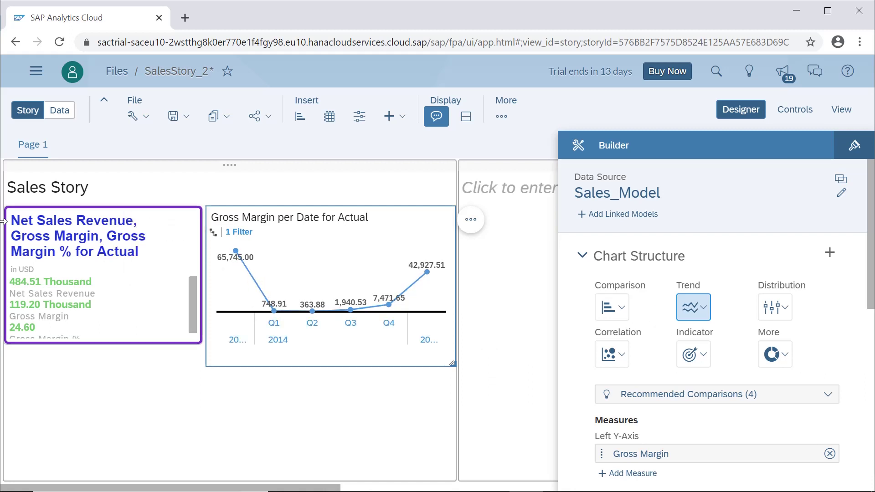
left_click(858, 150)
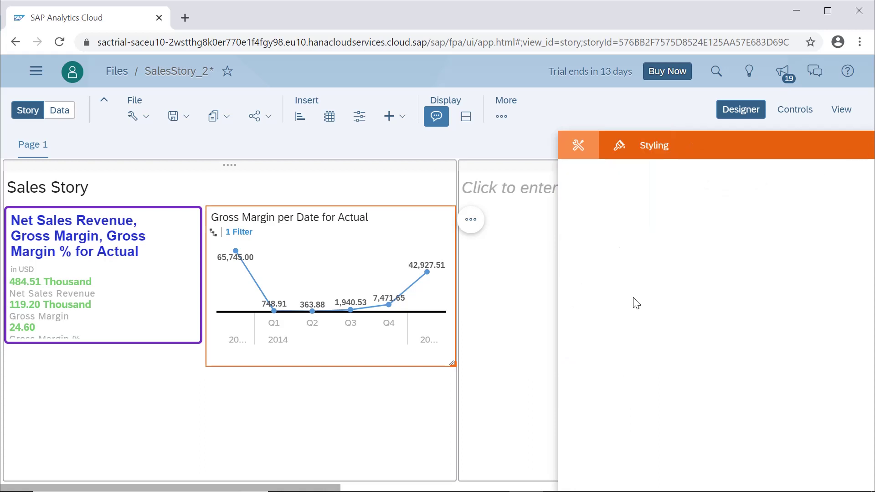
scroll(732, 352, "down", 3)
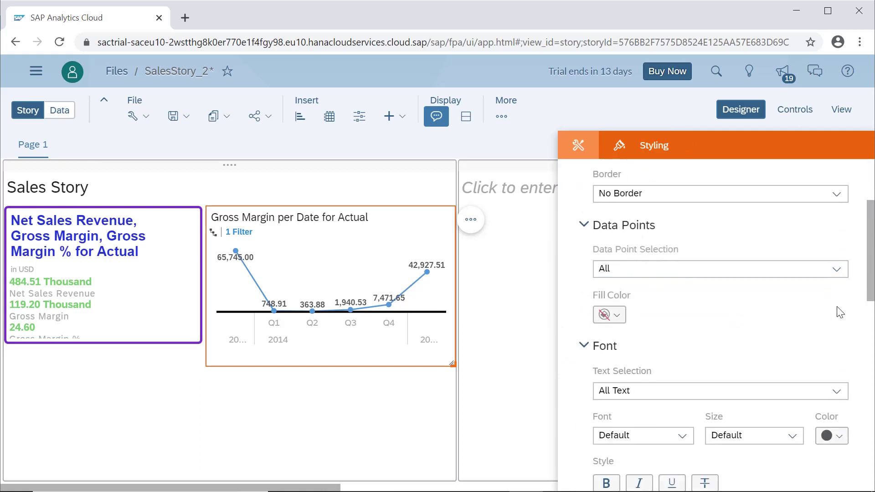
left_click(836, 269)
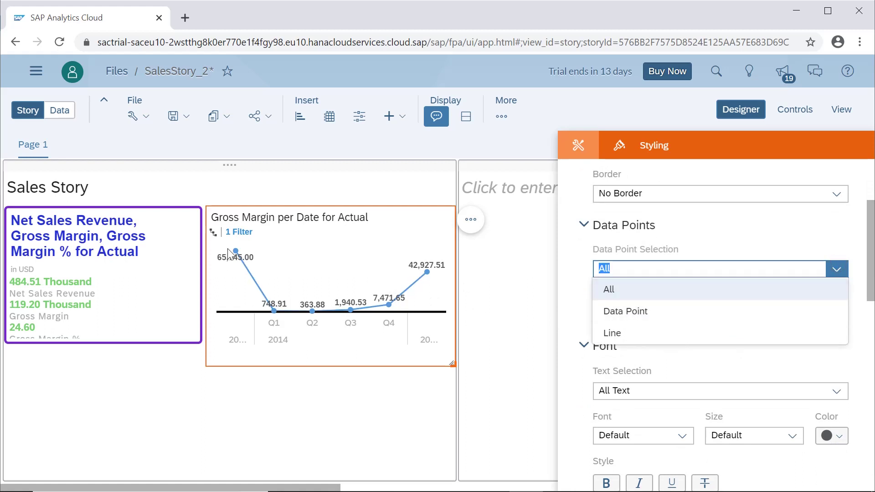
left_click(658, 309)
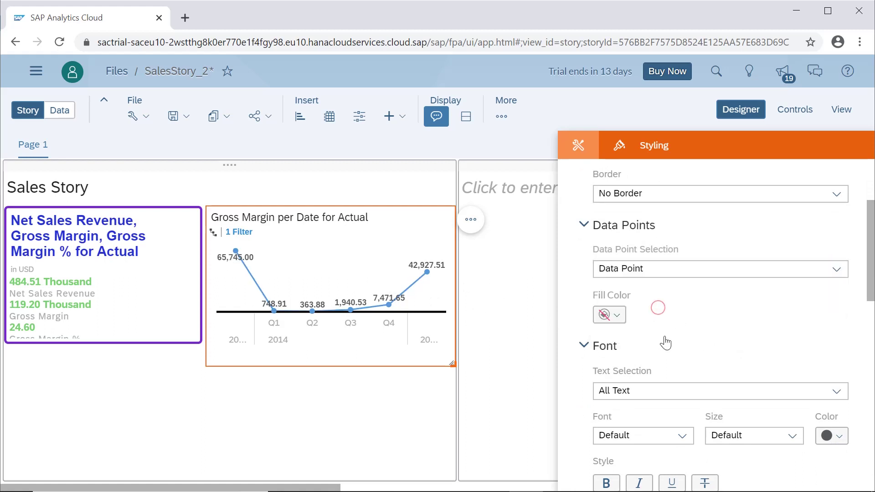
left_click(610, 315)
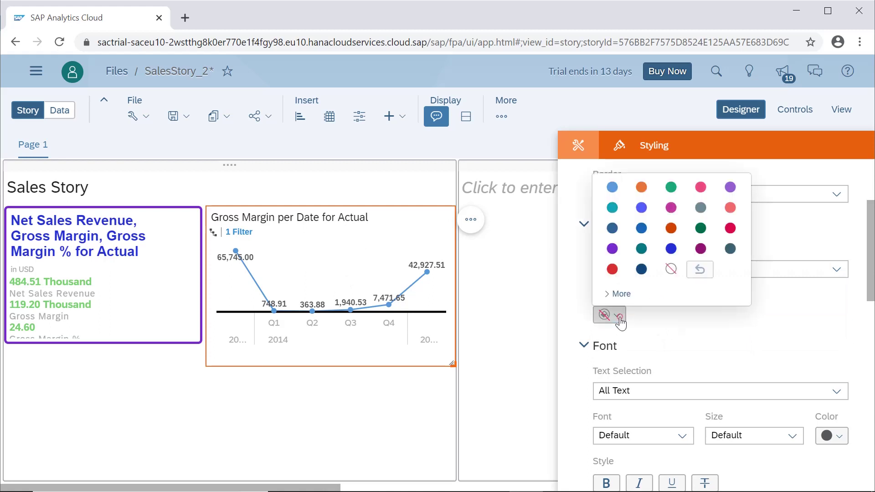
left_click(671, 228)
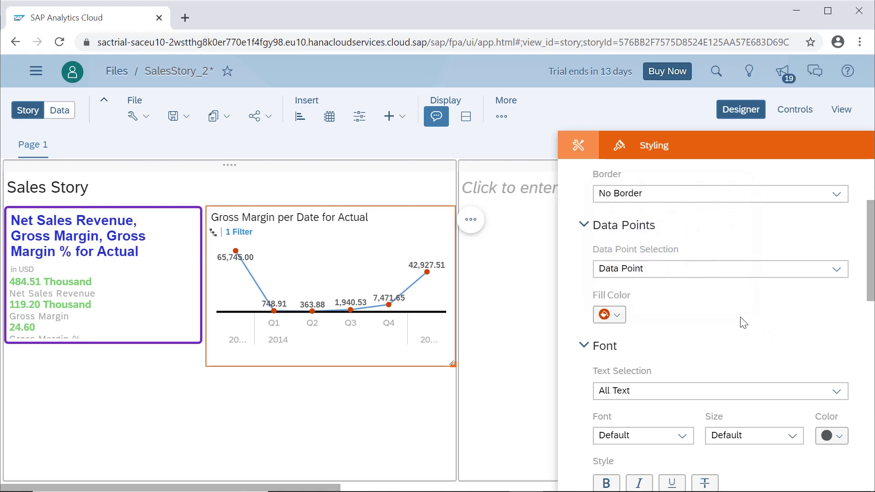
- Set the number format's Left Y-Axis Scale to Thousand
scroll(741, 319, "down", 3)
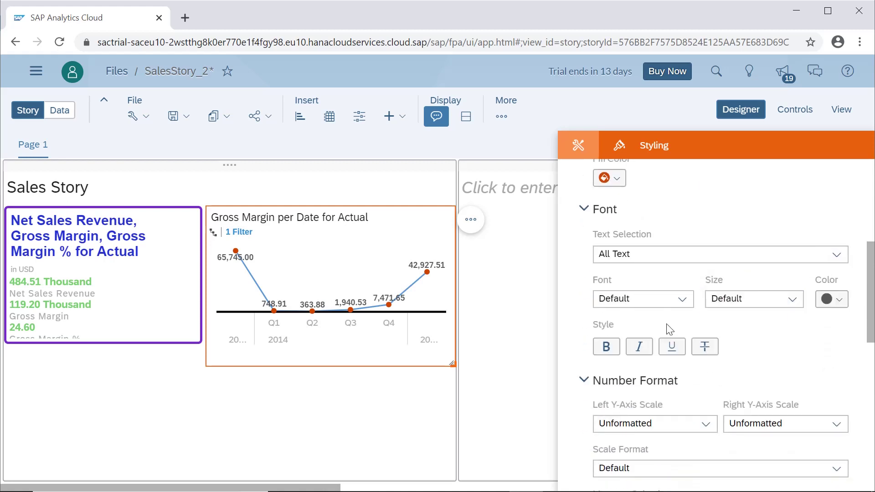
scroll(674, 353, "down", 2)
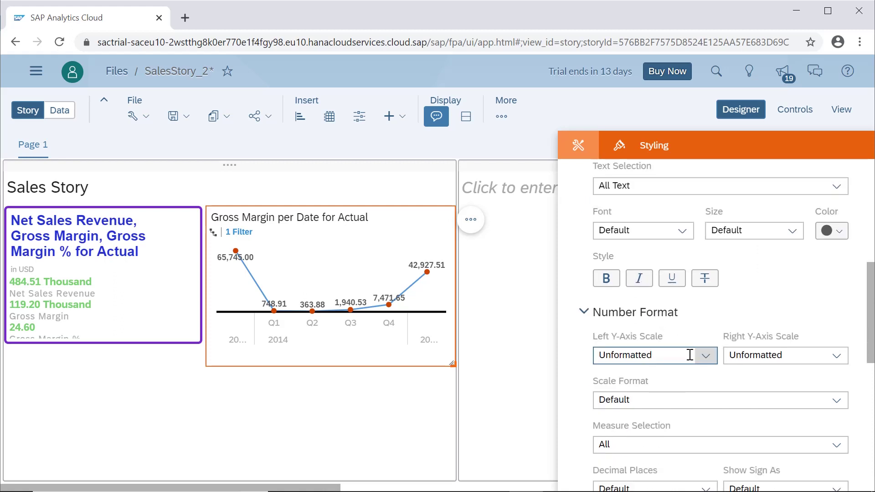
left_click(705, 362)
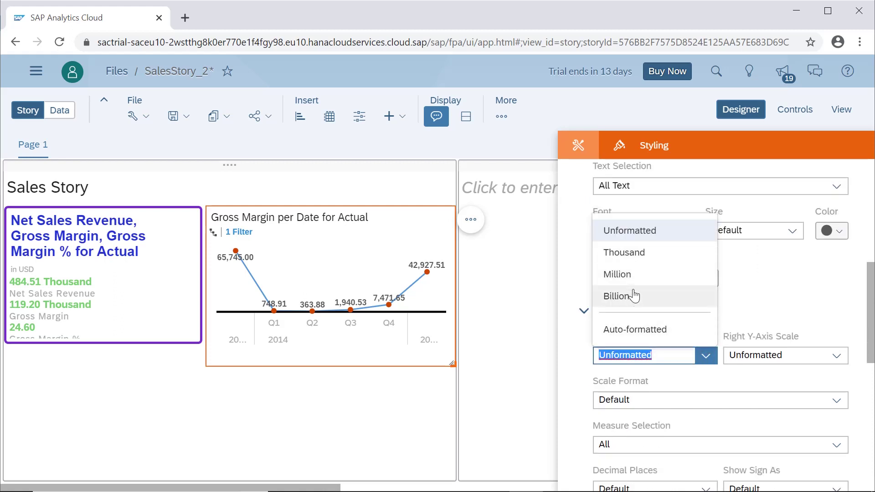
left_click(633, 253)
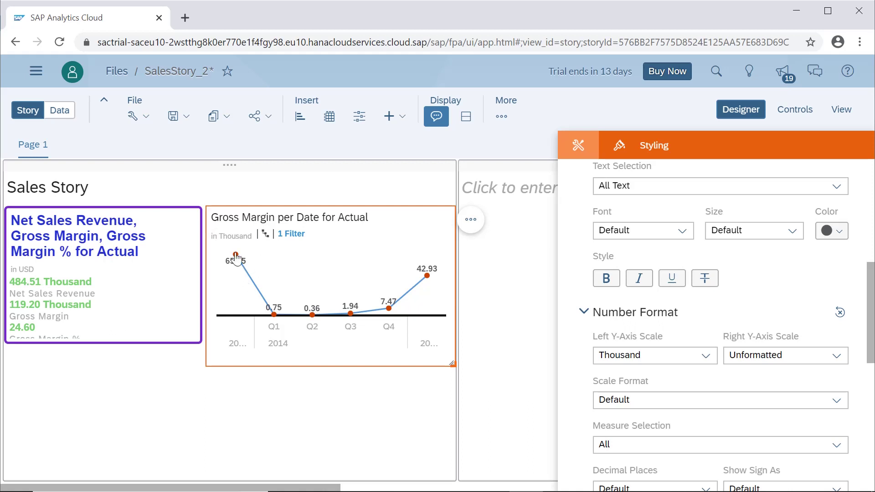
scroll(717, 401, "down", 2)
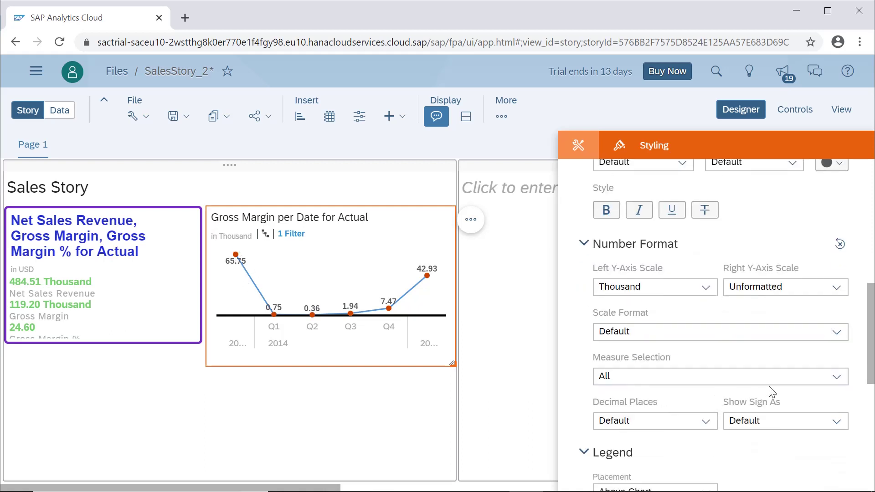
left_click(850, 377)
left_click(836, 332)
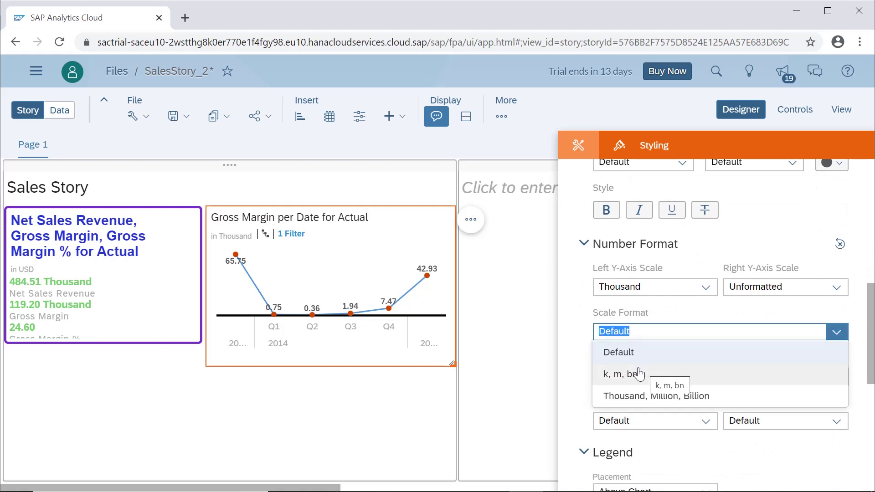
left_click(578, 348)
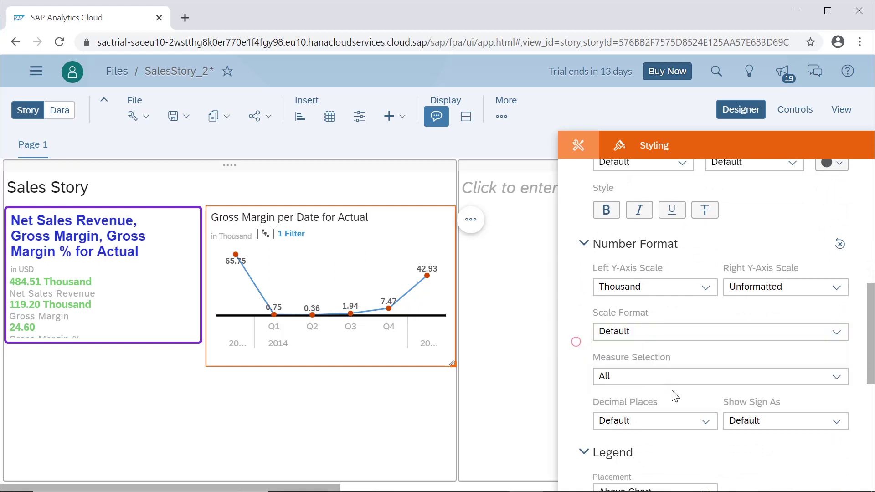
- Set the chart's legend placement to Below Chart
scroll(673, 396, "down", 5)
scroll(673, 410, "down", 2)
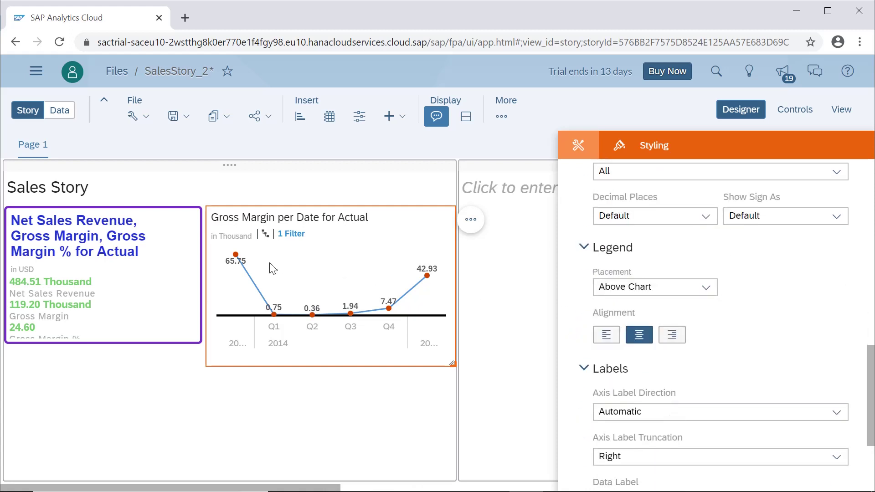
left_click(705, 287)
left_click(651, 334)
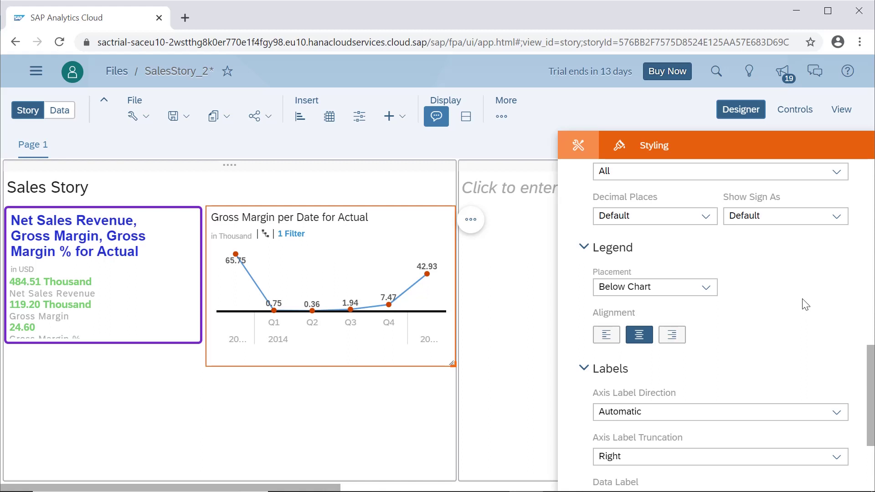
- Extend the line chart's height to near the lane's lower edge and show the chart in fullscreen
left_click_drag(451, 366, 447, 456)
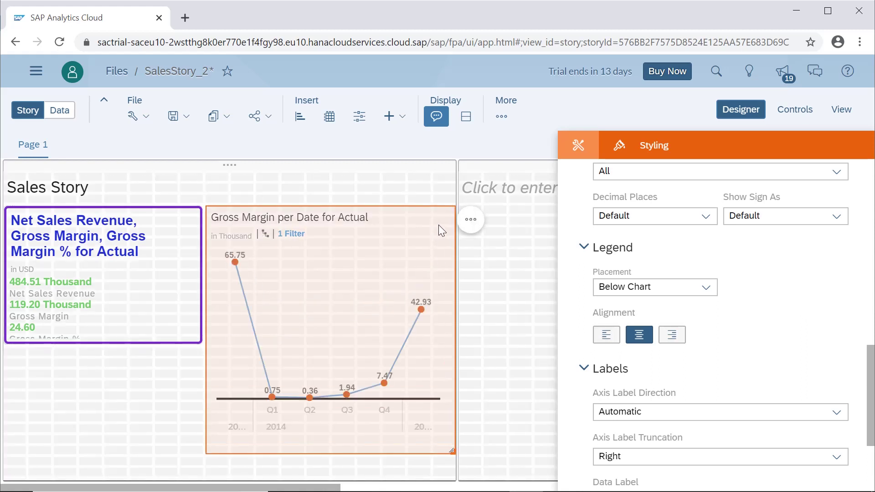
left_click(472, 221)
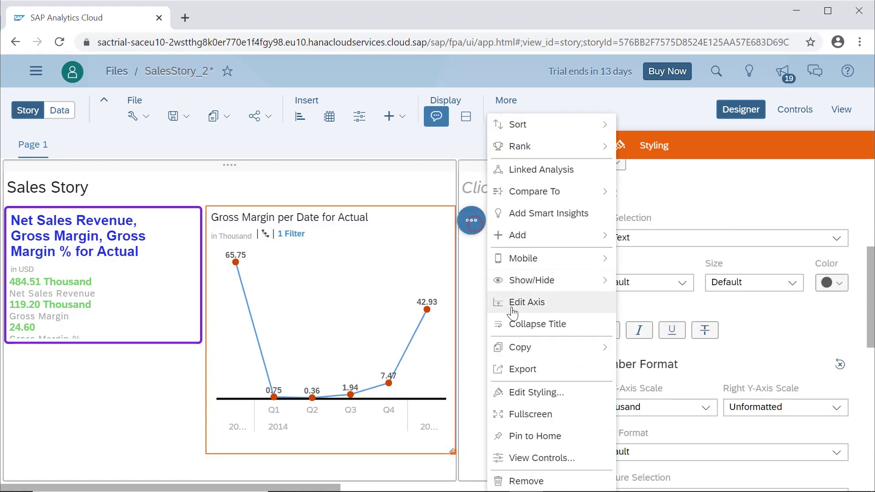
left_click(531, 413)
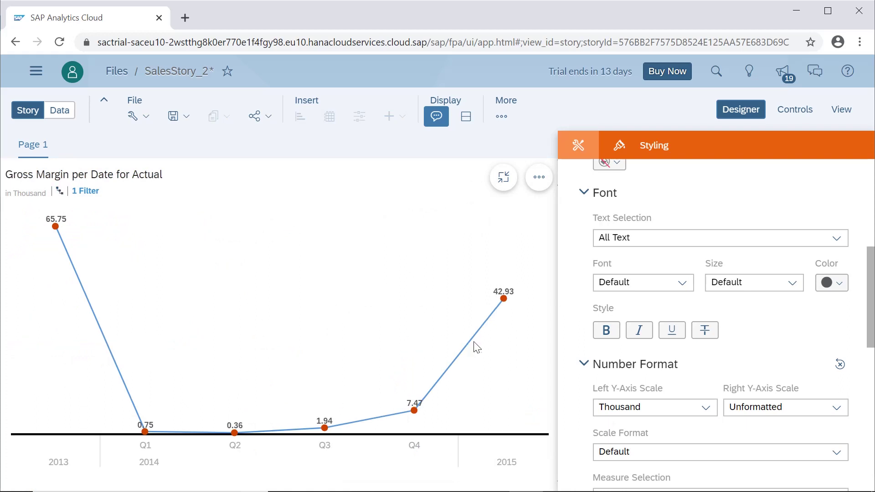
- Sort the fullscreen chart by Date from Earliest to Latest
left_click(539, 176)
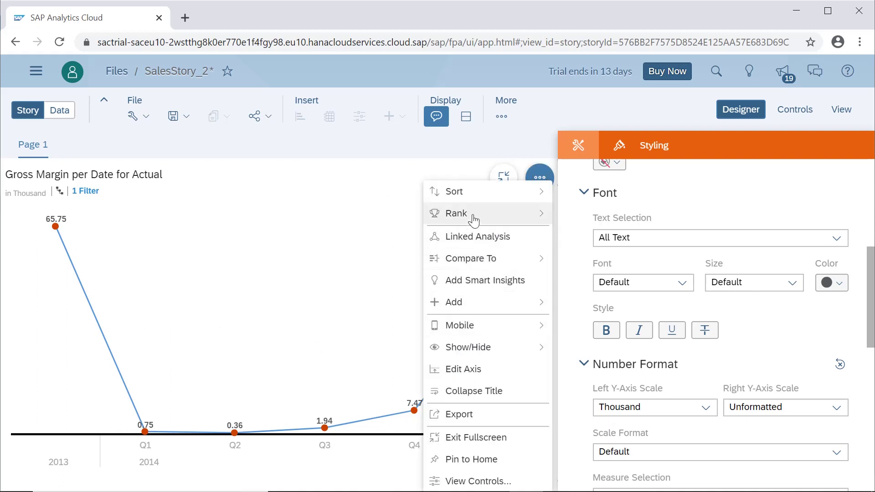
mouse_move(475, 198)
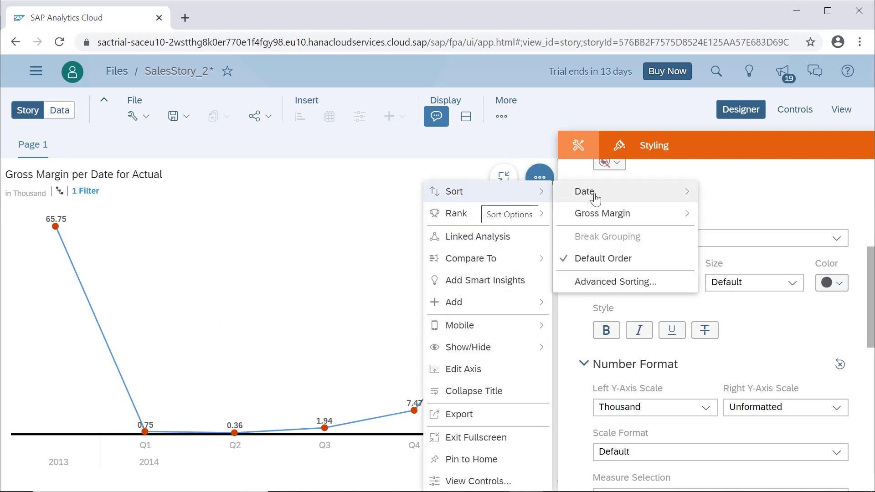
mouse_move(604, 223)
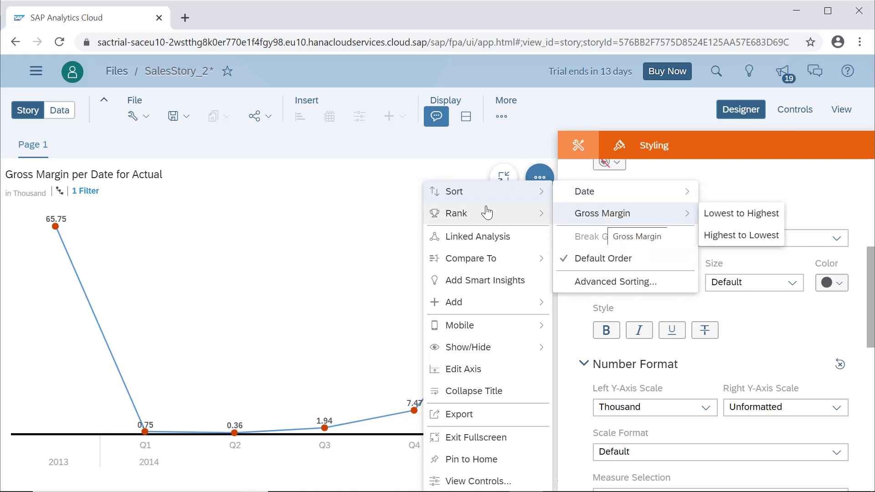
mouse_move(587, 200)
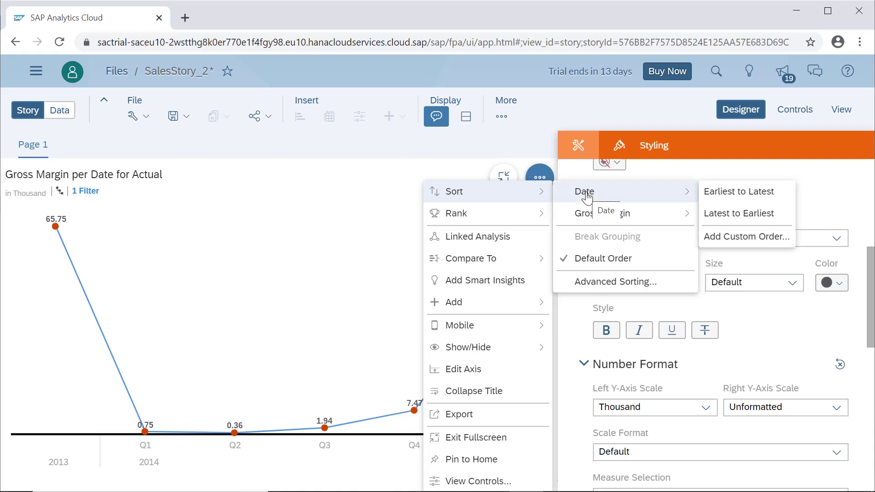
left_click(724, 196)
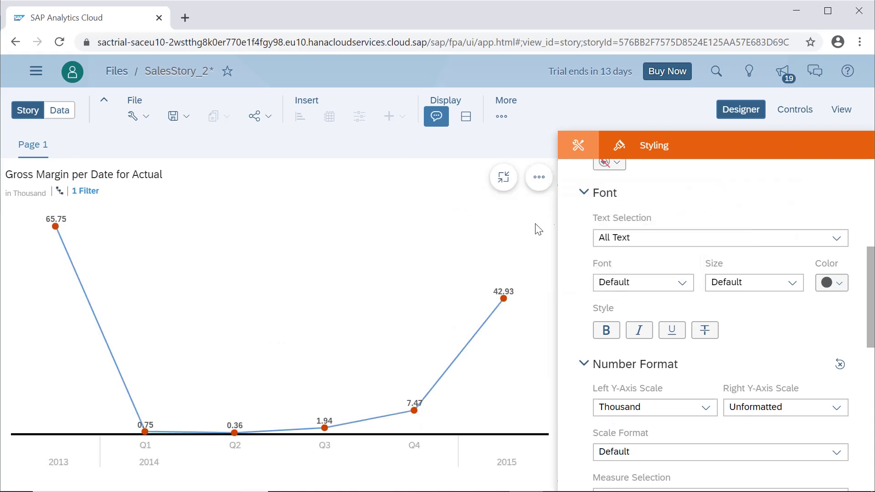
- Change the chart's Date sort order to Latest to Earliest
left_click(539, 177)
mouse_move(540, 192)
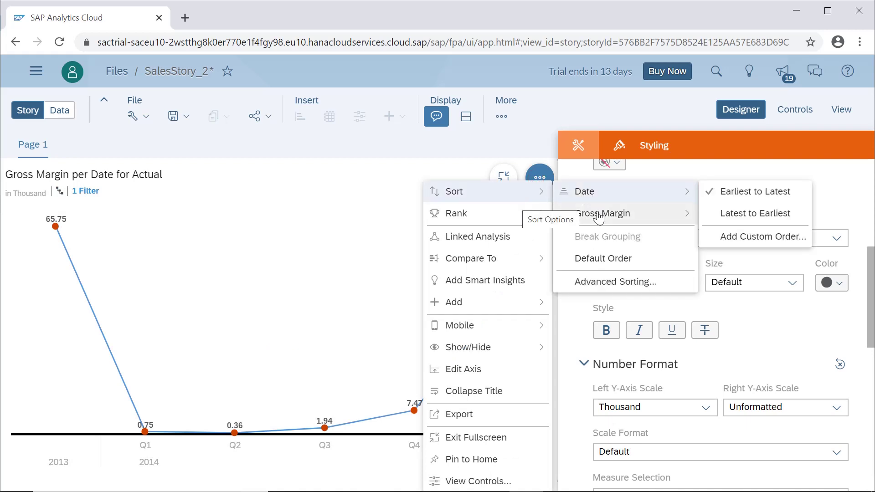
left_click(781, 221)
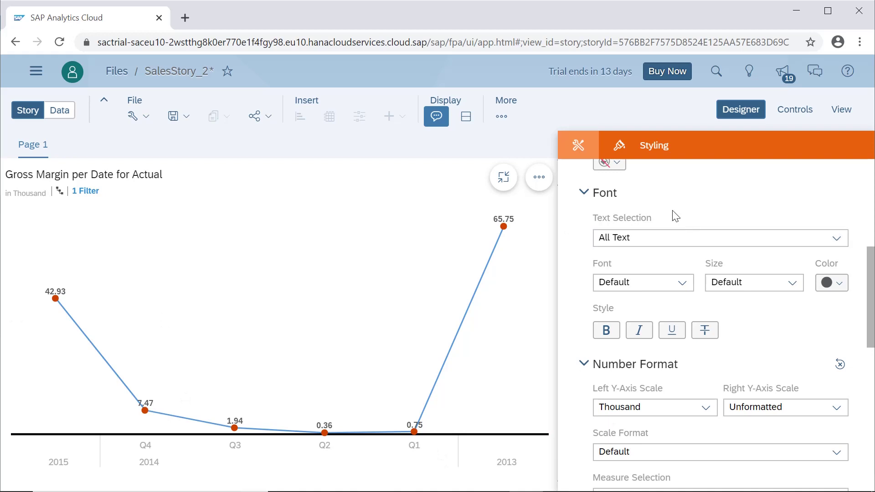
- Rank the chart's Gross Margin values to show only the Top 5
scroll(673, 216, "up", 5)
scroll(673, 216, "up", 2)
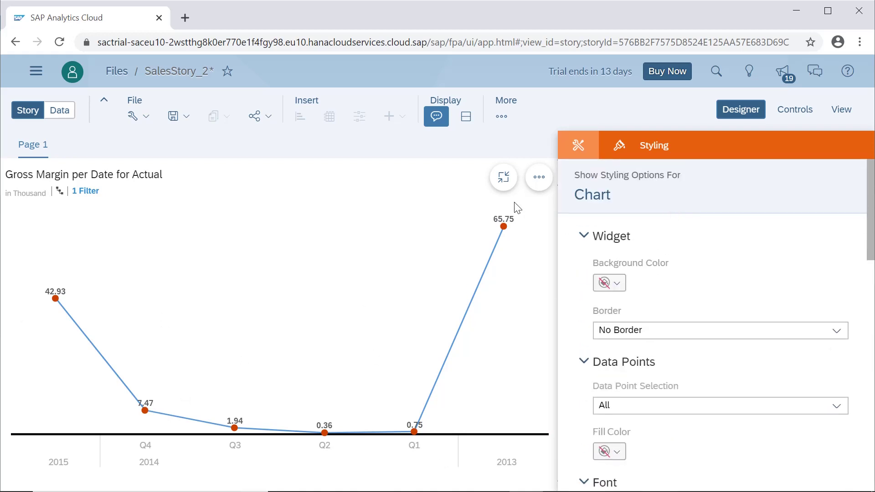
left_click(539, 177)
mouse_move(512, 224)
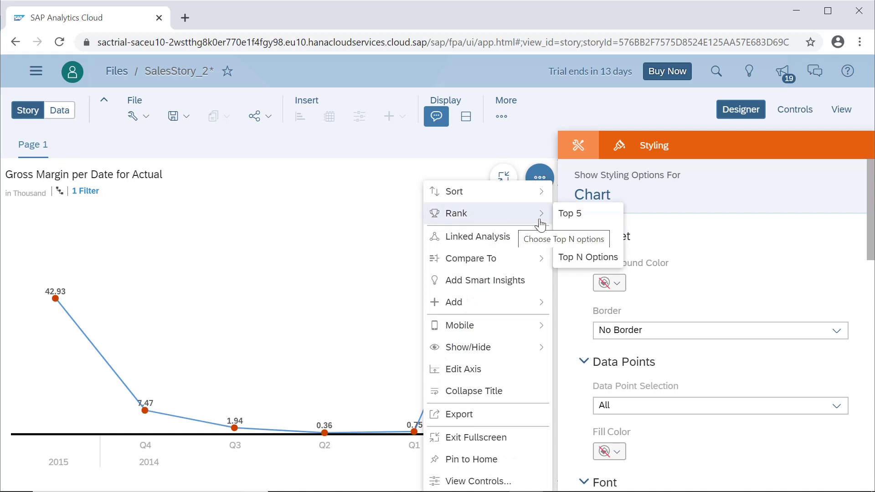
left_click(570, 215)
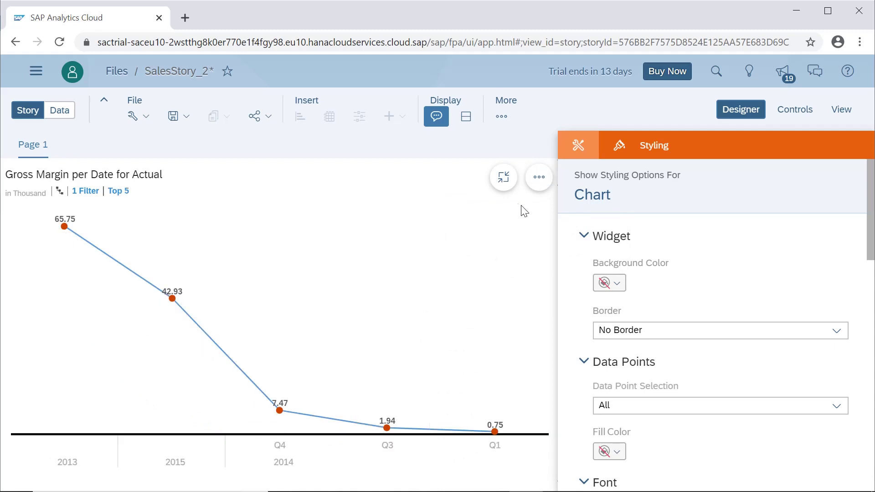
- Rank the chart's Gross Margin values to show only the Bottom 5
left_click(539, 177)
mouse_move(538, 213)
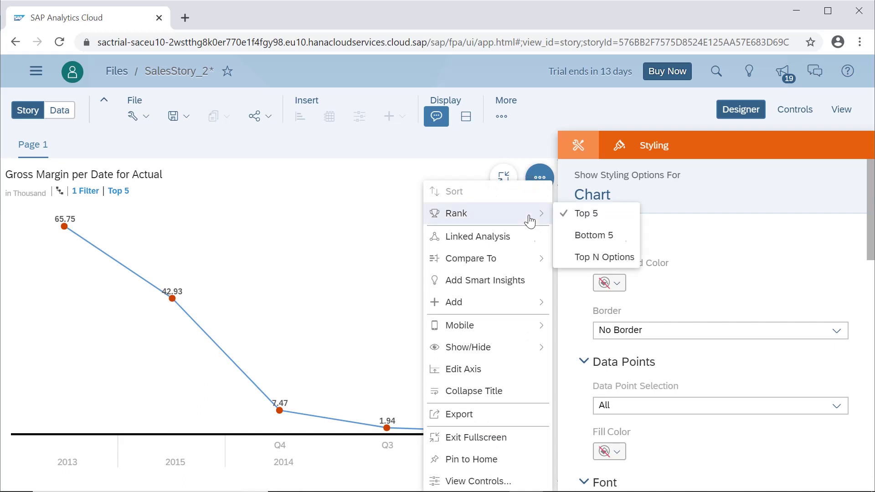
left_click(581, 238)
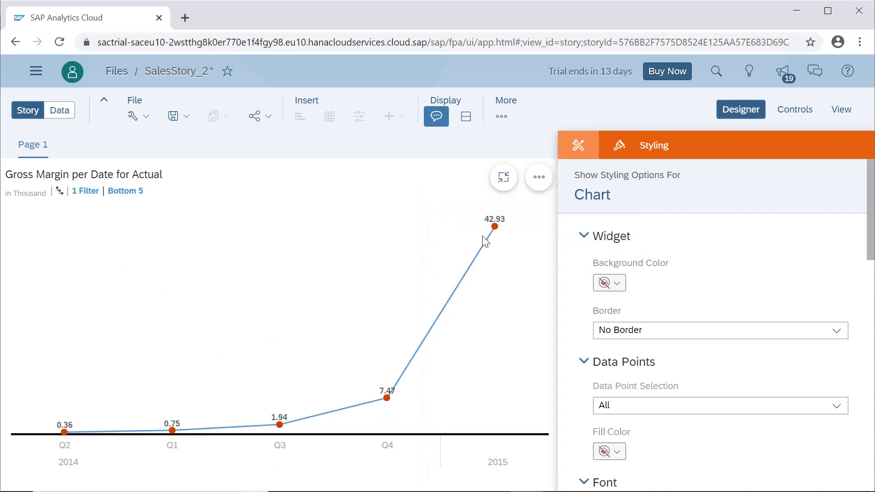
- Remove the Bottom 5 ranking from the Gross Margin chart
left_click(538, 178)
mouse_move(525, 213)
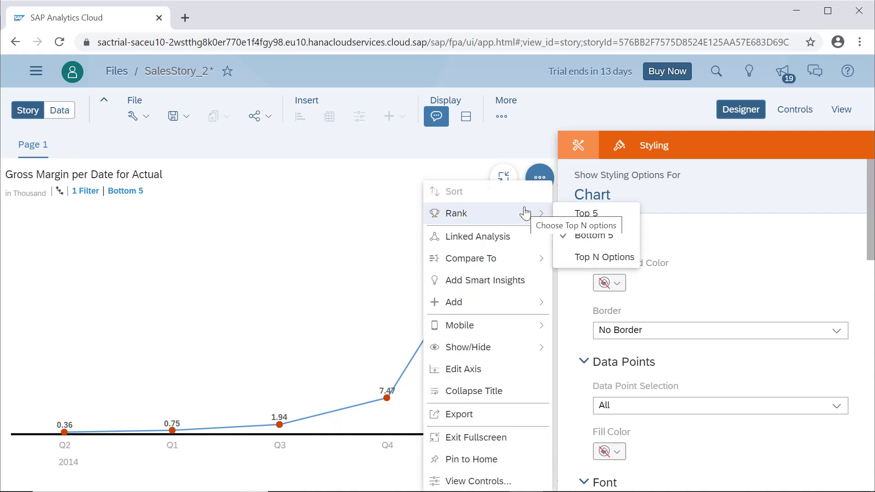
left_click(565, 234)
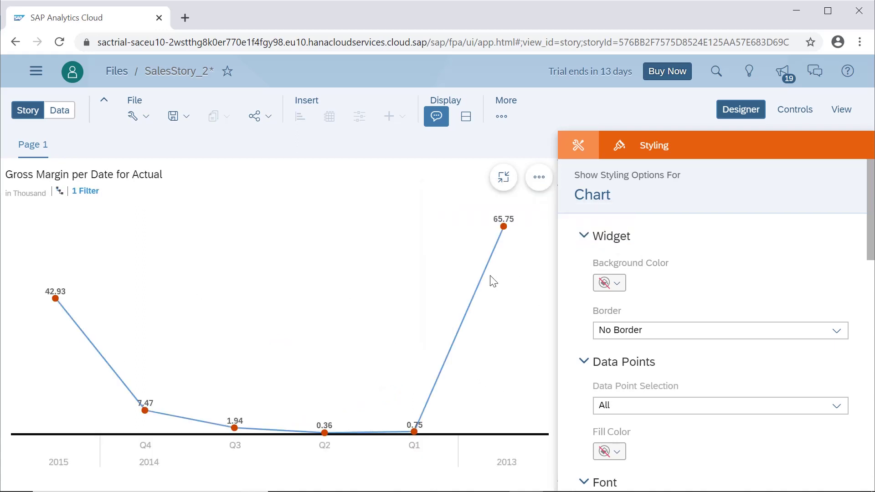
- Compare the chart's Gross Margin to the Previous Period and show the details of the added variance
left_click(539, 178)
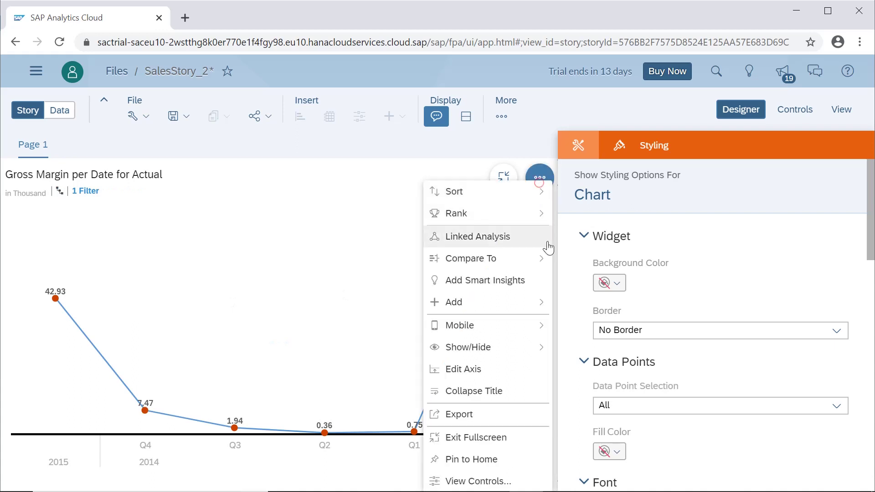
mouse_move(517, 261)
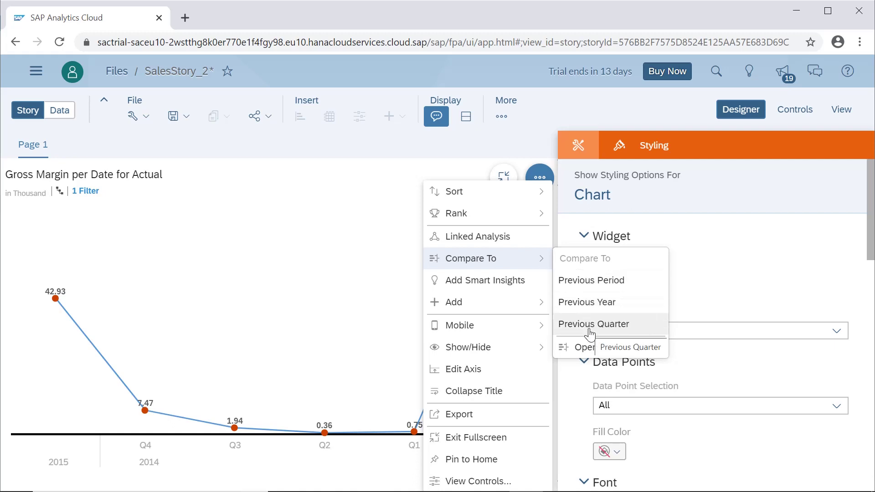
left_click(594, 284)
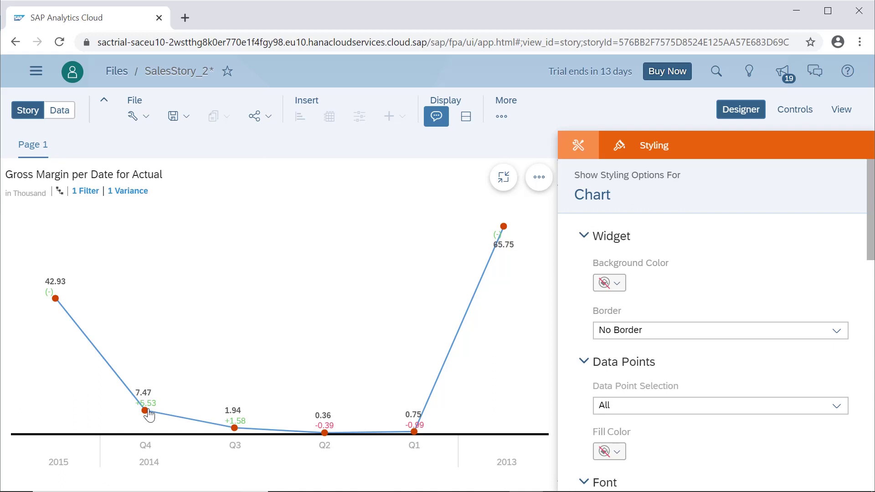
left_click(121, 195)
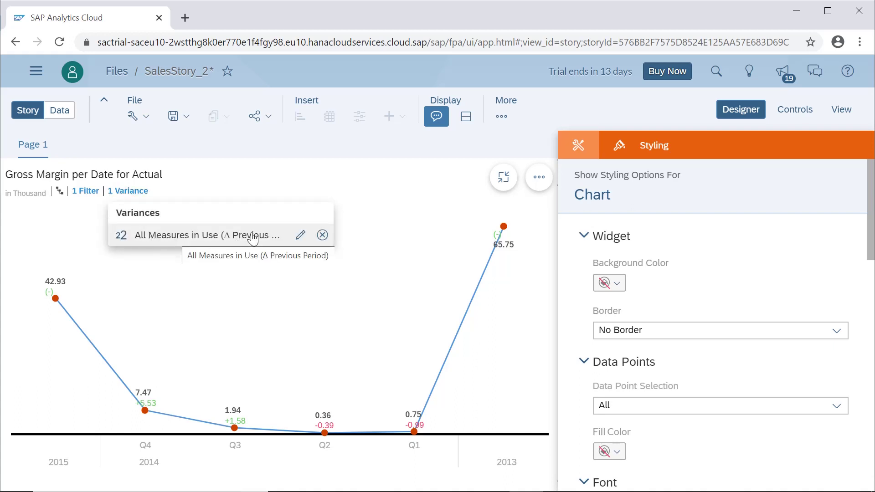
- Examine the measure choices for both sides of a new custom variance and cancel without creating it
left_click(539, 178)
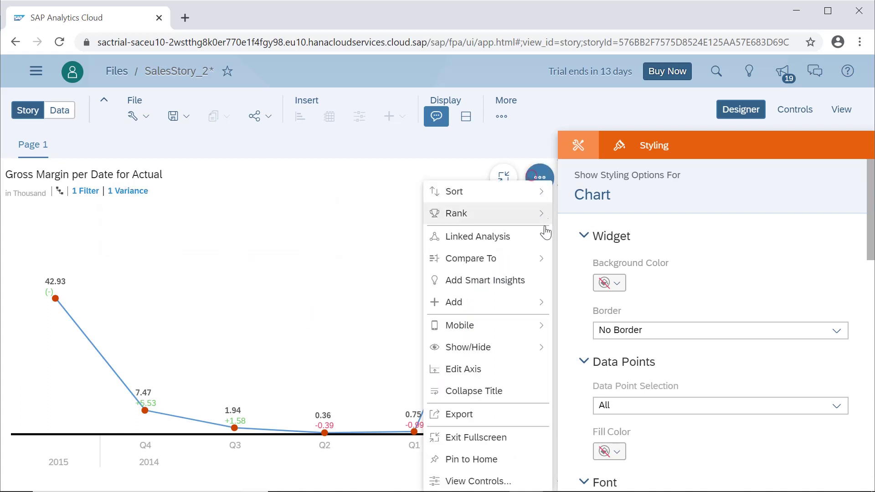
mouse_move(515, 265)
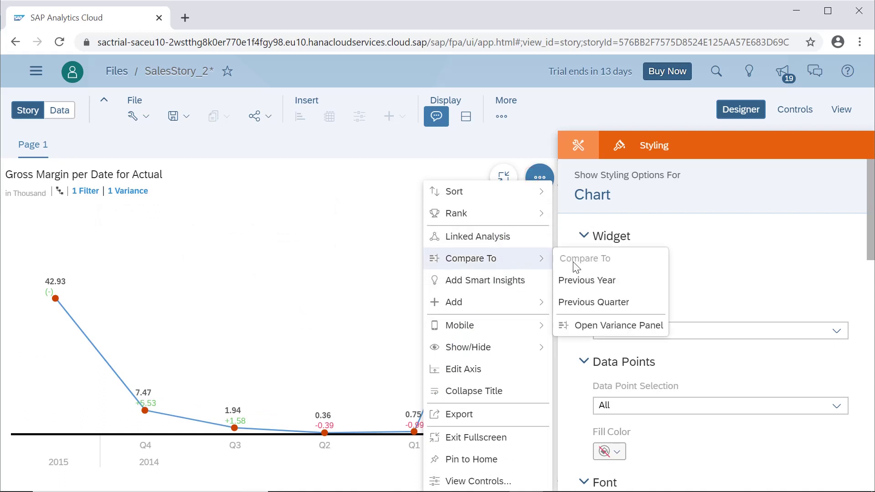
left_click(583, 326)
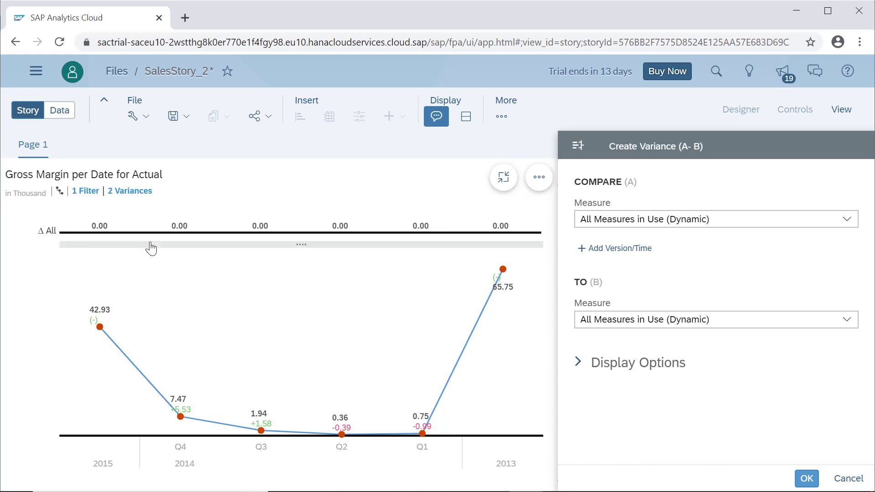
left_click(846, 220)
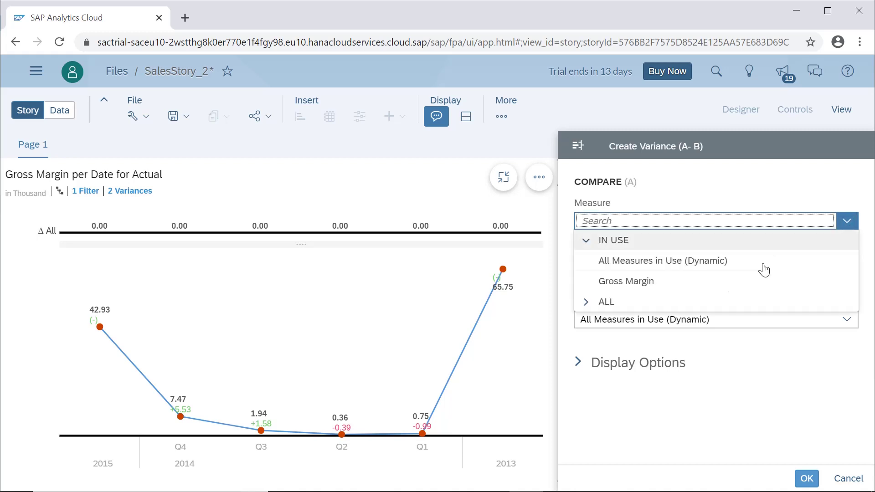
left_click(681, 394)
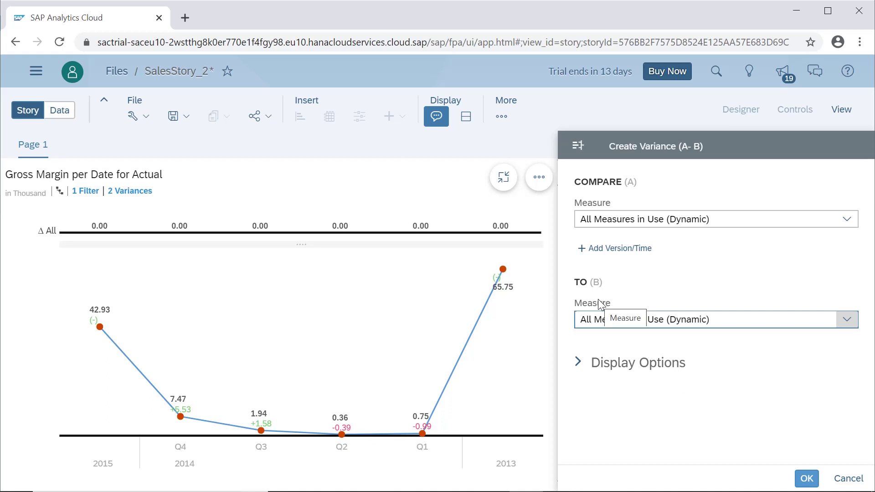
left_click(847, 319)
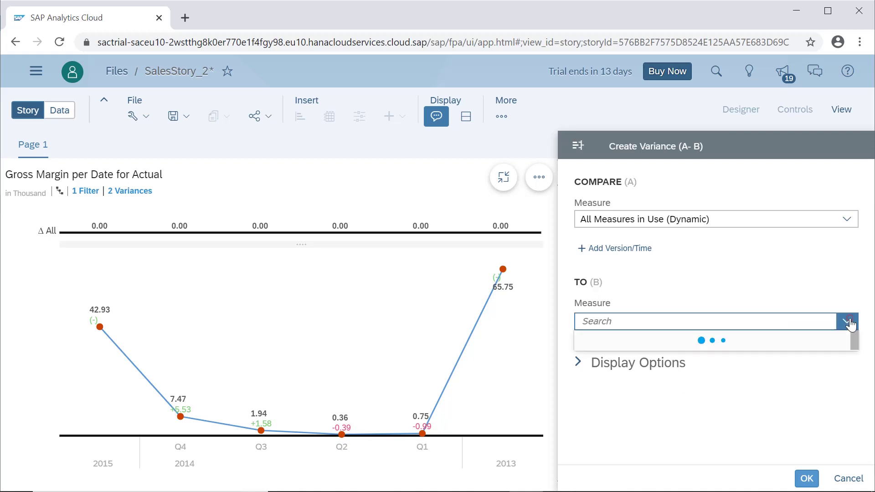
left_click(821, 279)
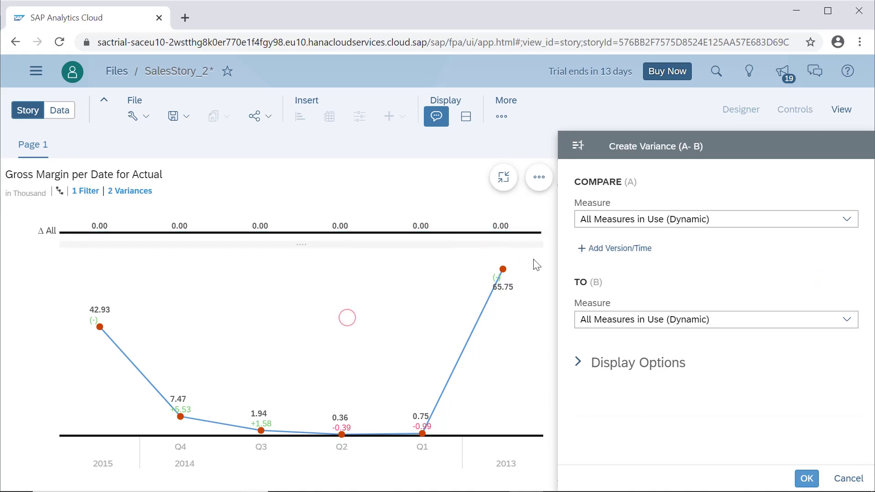
left_click(848, 478)
scroll(703, 330, "down", 9)
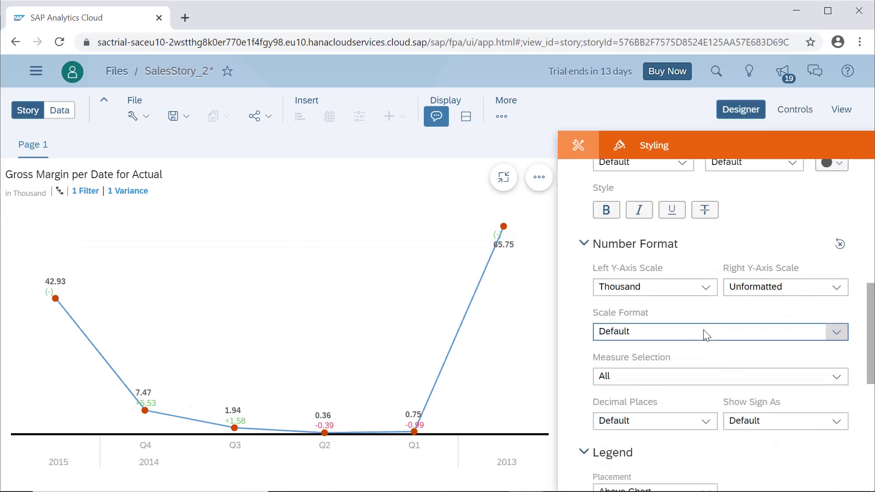
scroll(706, 335, "down", 2)
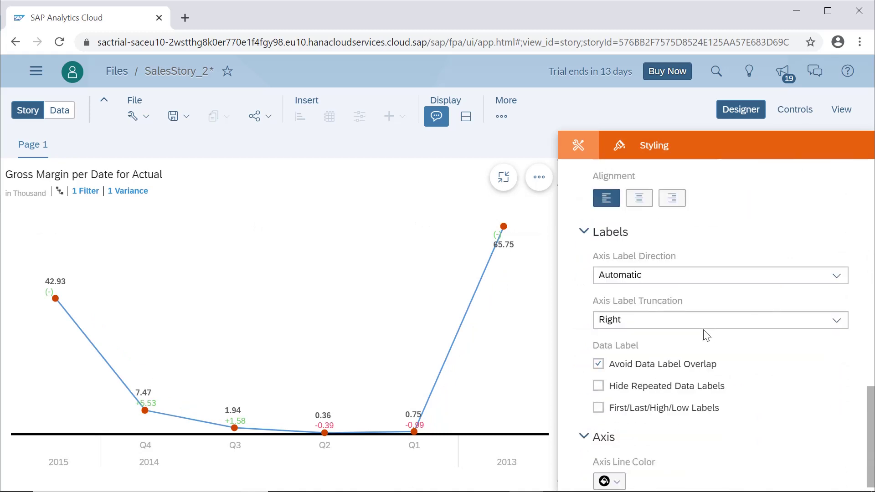
scroll(707, 335, "down", 1)
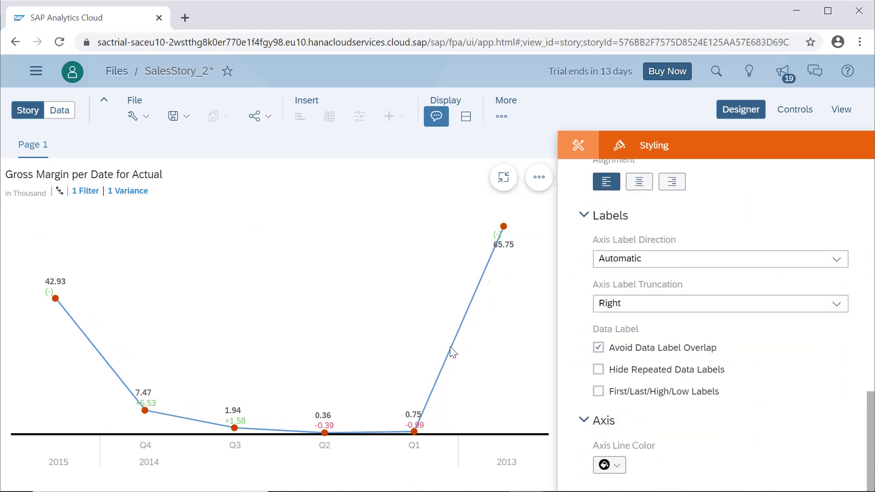
- Add Smart Insights to the Gross Margin per Date chart
left_click(539, 177)
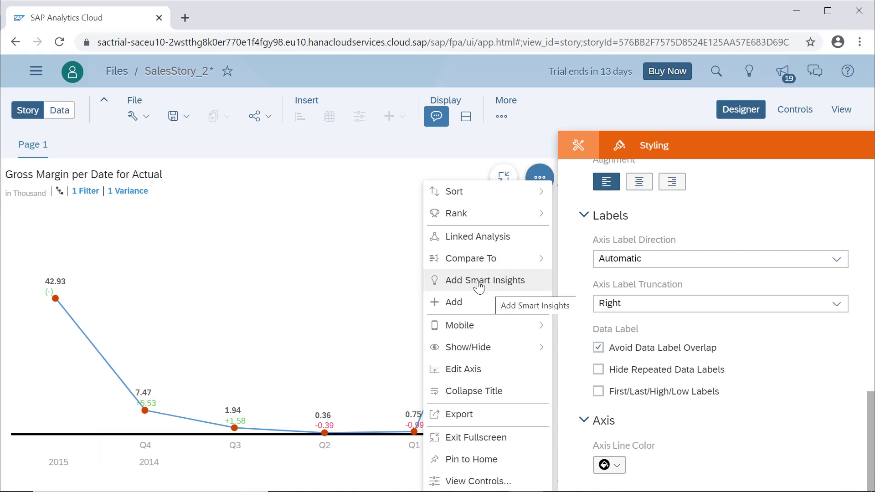
left_click(478, 281)
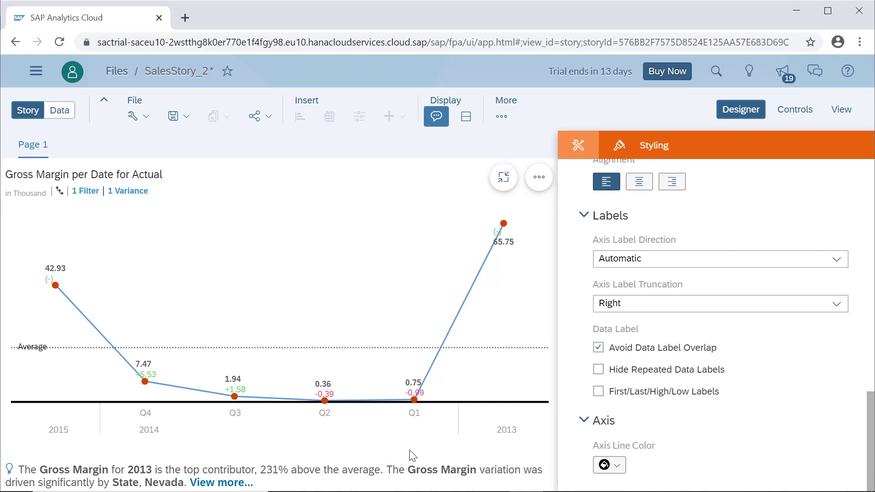
- Add a fixed reference line on the Left Y-Axis at 50000 with the label "reference range"
left_click(541, 182)
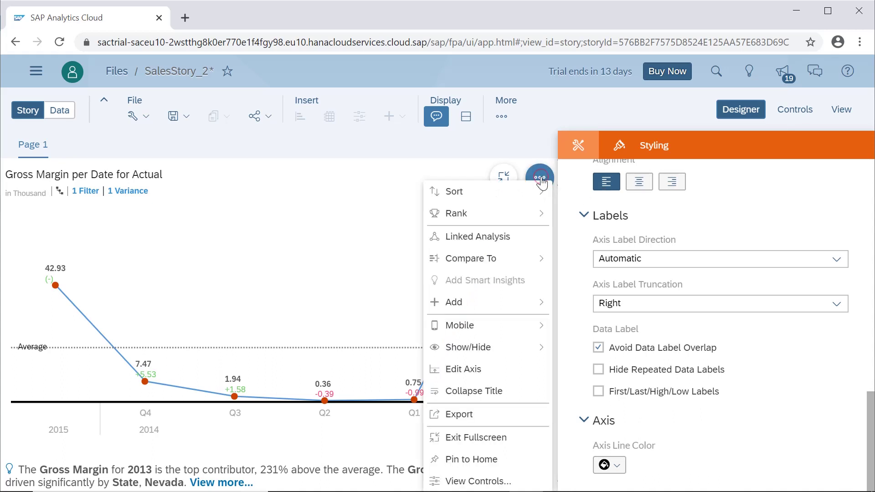
mouse_move(534, 271)
mouse_move(492, 306)
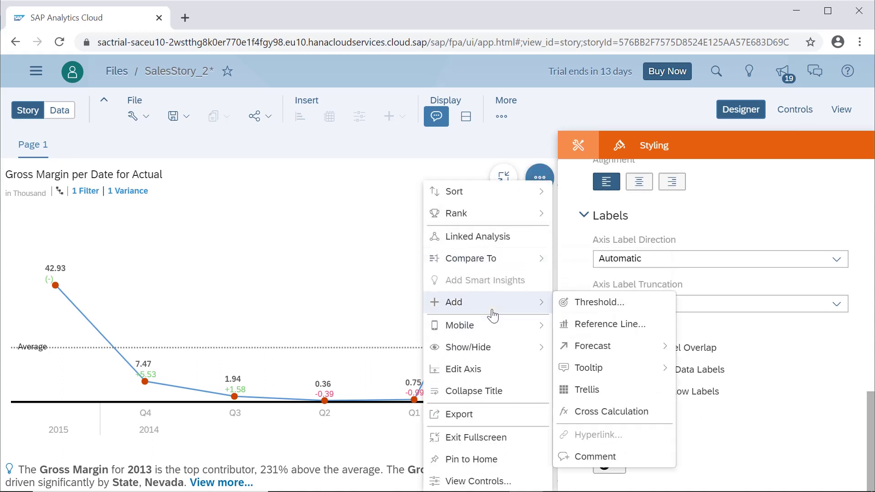
left_click(621, 325)
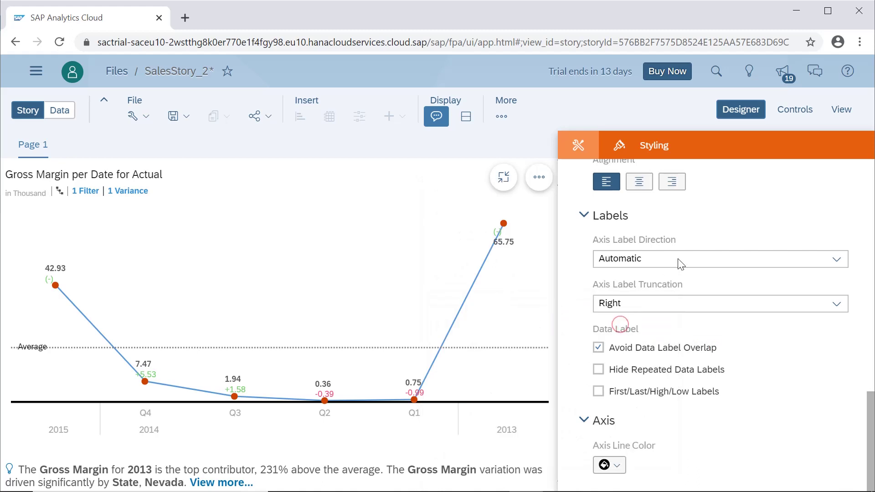
left_click(644, 304)
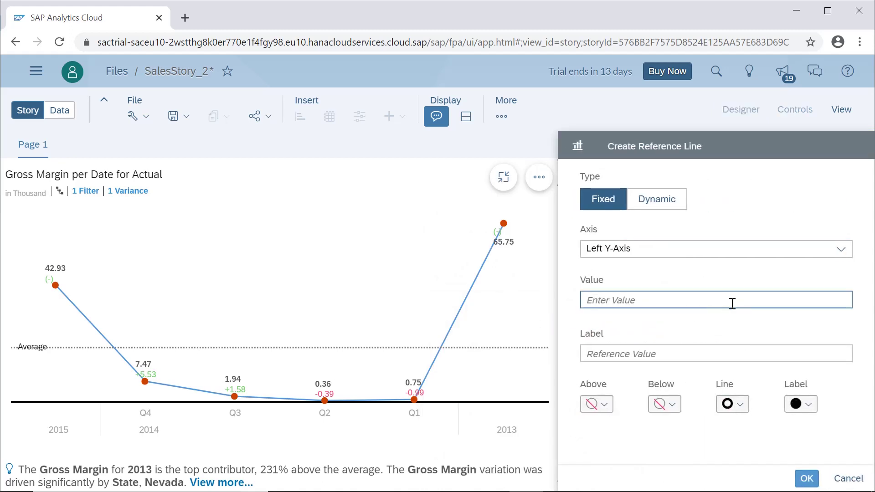
type("50000")
key("Tab")
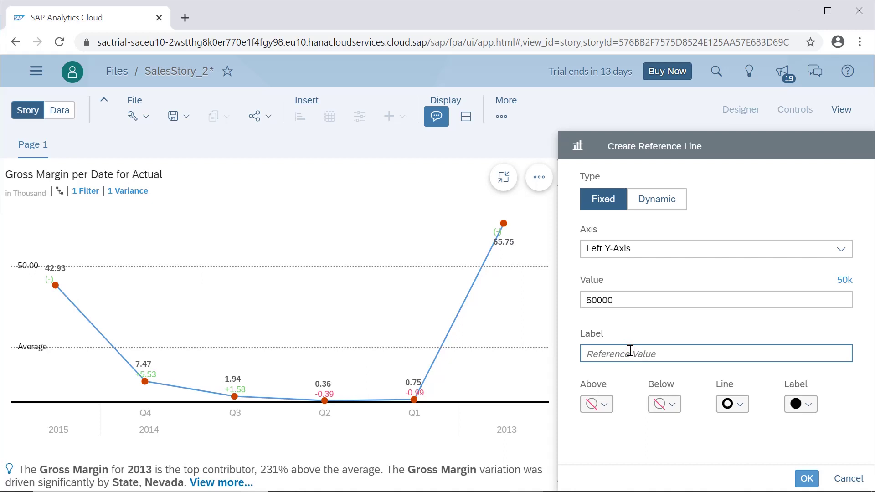
type("reference range")
key("Return")
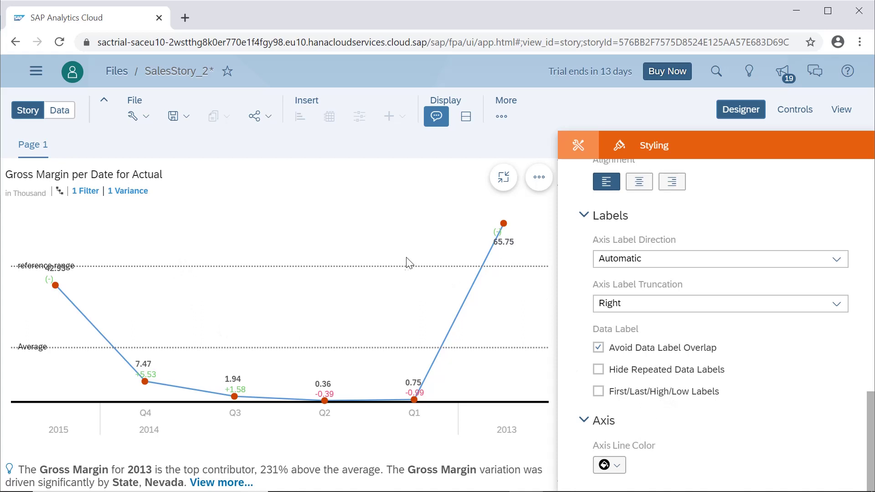
- Show the chart's builder settings and view the forecast options that can be added to the chart
left_click(252, 420)
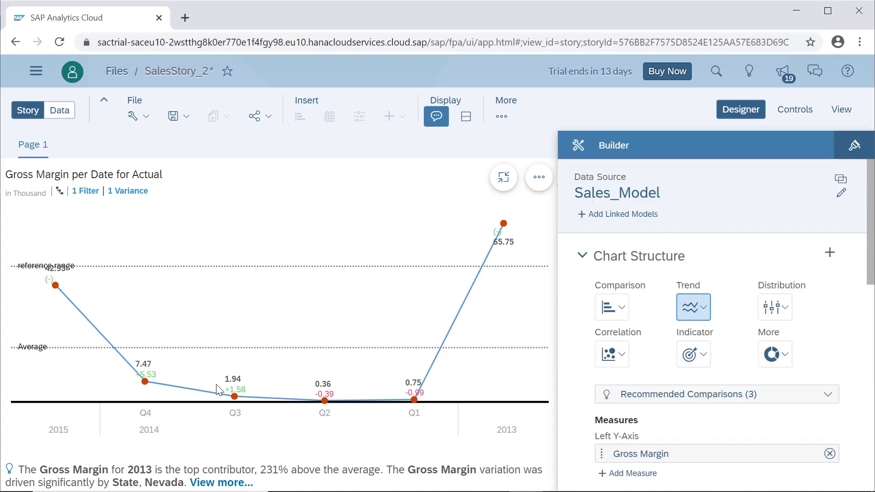
left_click(539, 182)
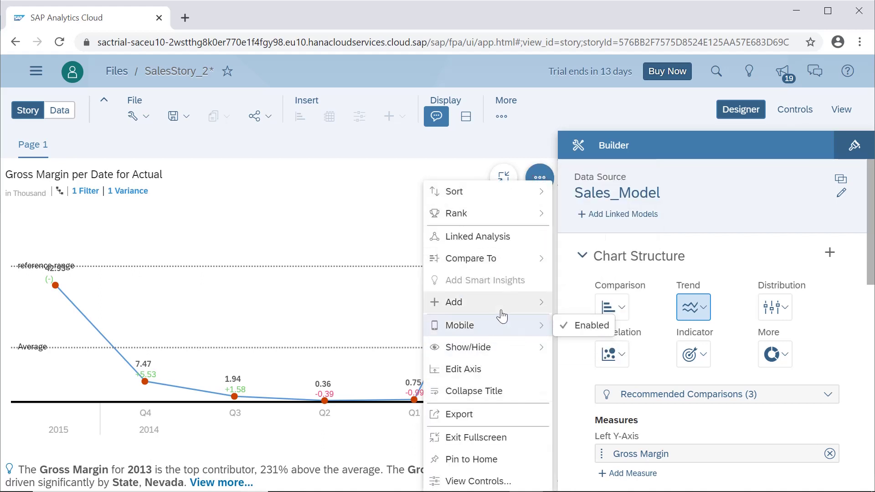
mouse_move(501, 304)
mouse_move(591, 357)
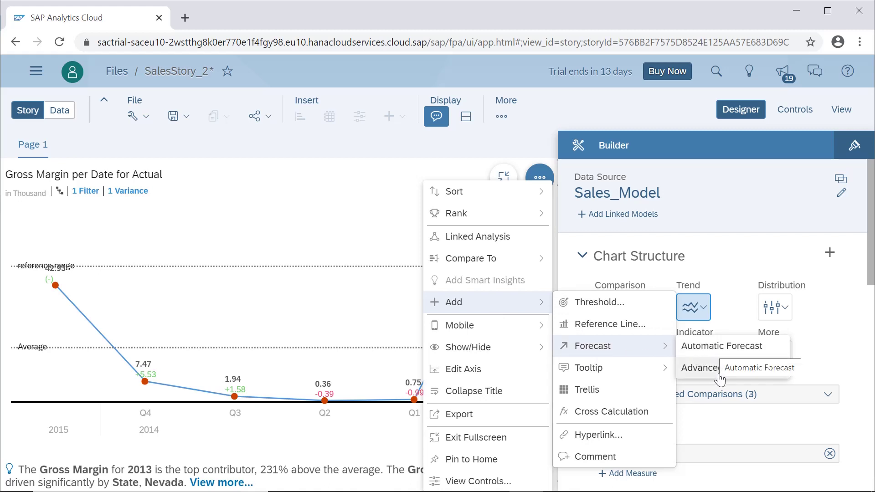
- Open the dynamic Average reference line for editing and compare the settings of the Fixed and Dynamic types
scroll(660, 340, "down", 5)
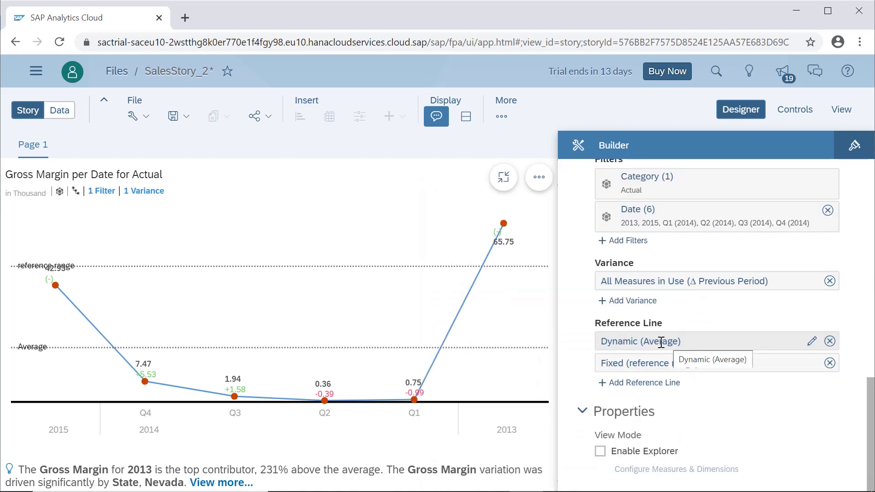
left_click(810, 346)
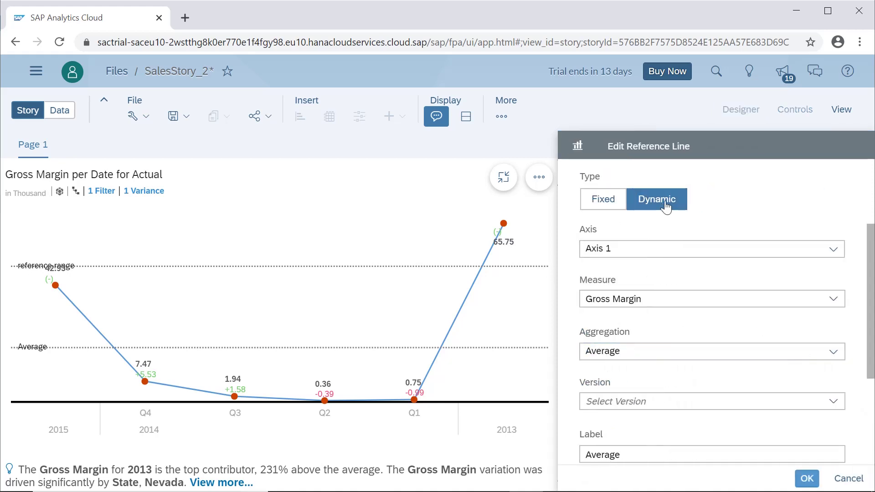
left_click(667, 206)
left_click(603, 201)
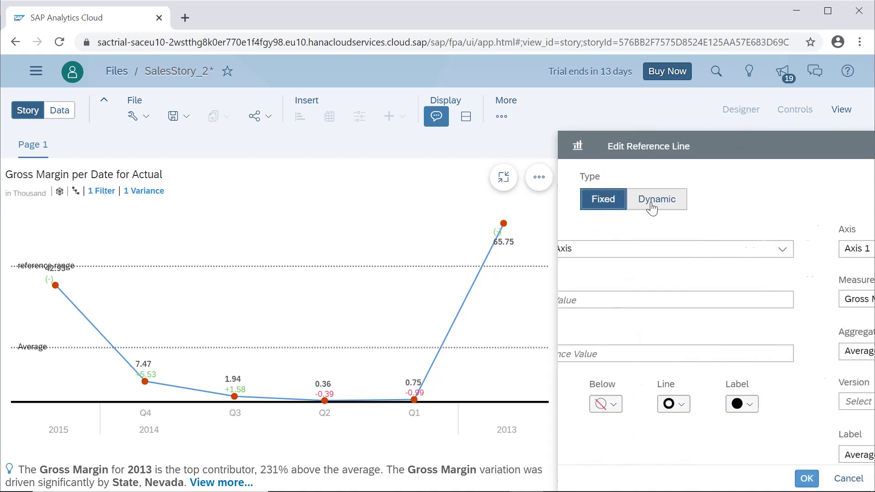
left_click(646, 299)
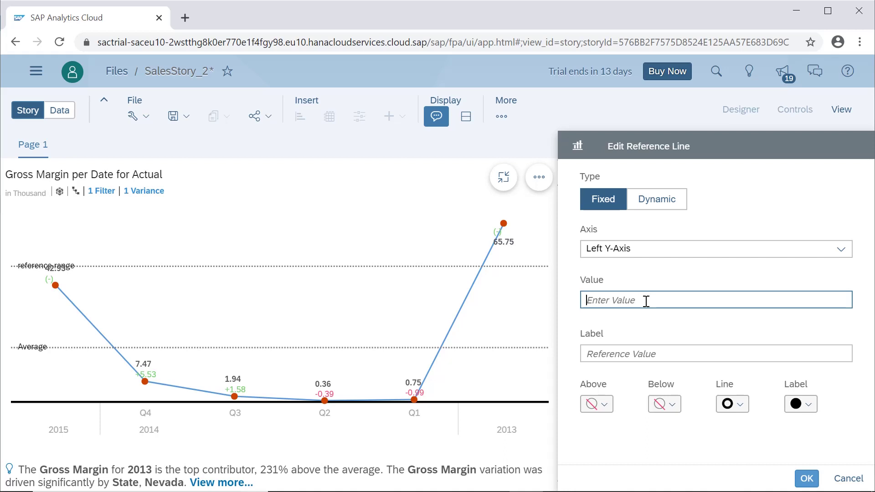
left_click(658, 212)
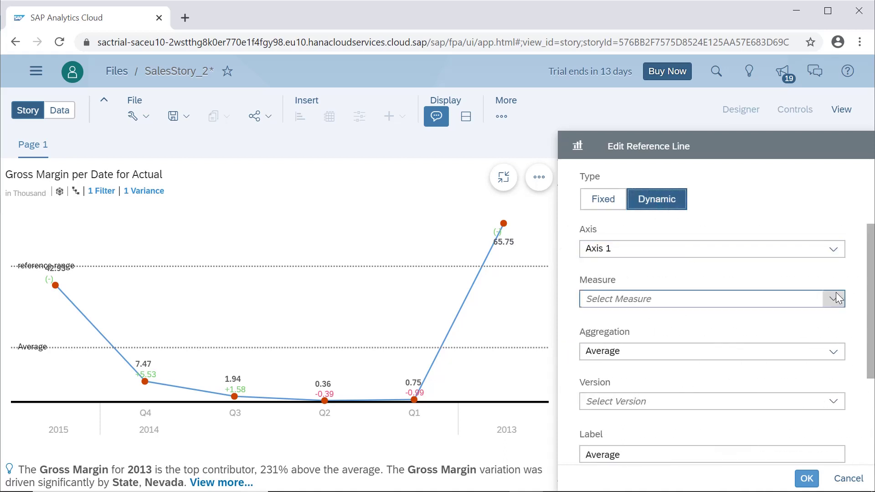
- Examine the measure, aggregation, version and label options of the dynamic reference line and cancel the edit
left_click(838, 298)
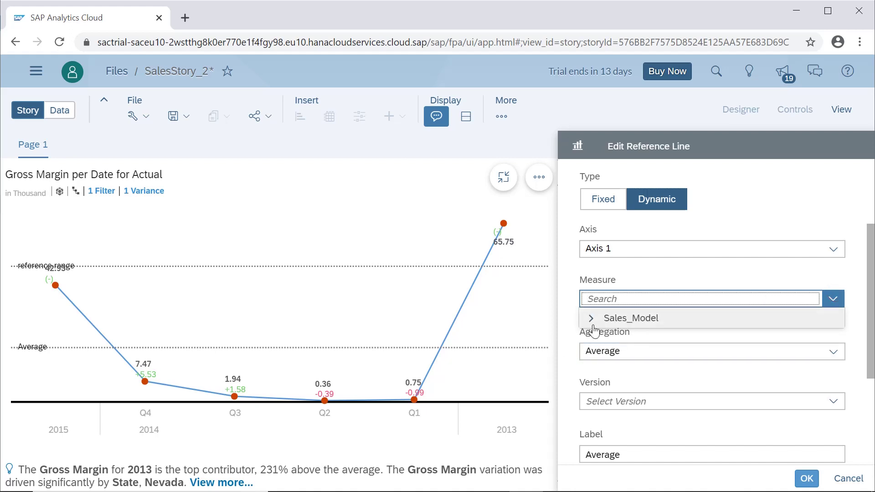
left_click(591, 321)
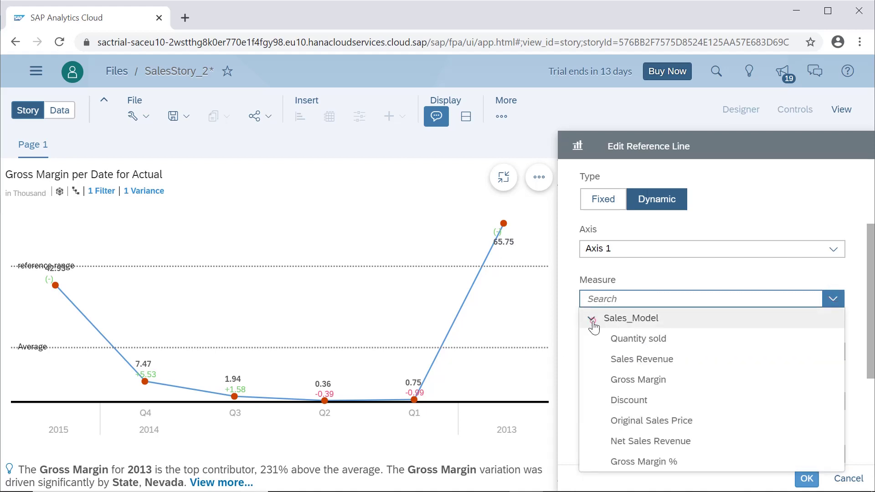
left_click(861, 281)
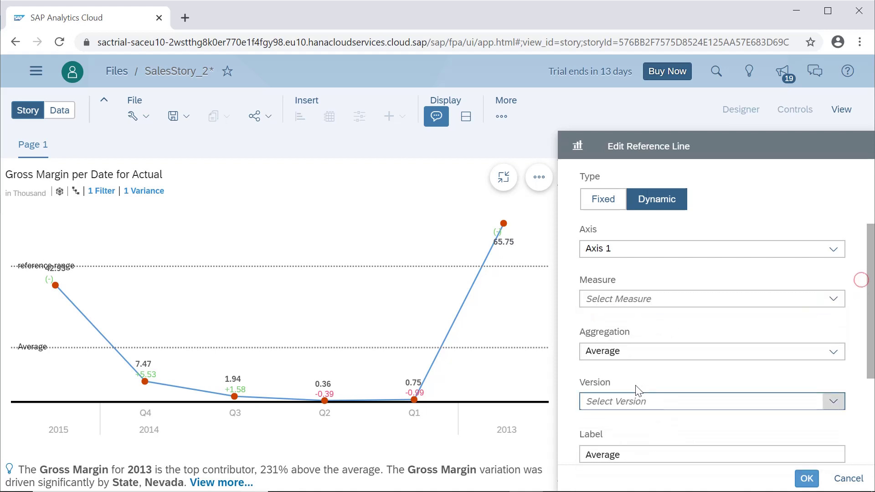
left_click(823, 353)
left_click(853, 323)
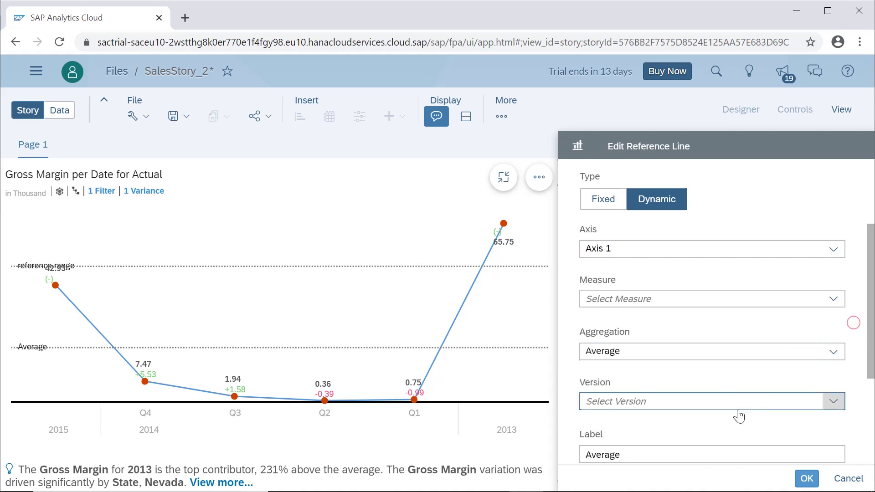
left_click(814, 405)
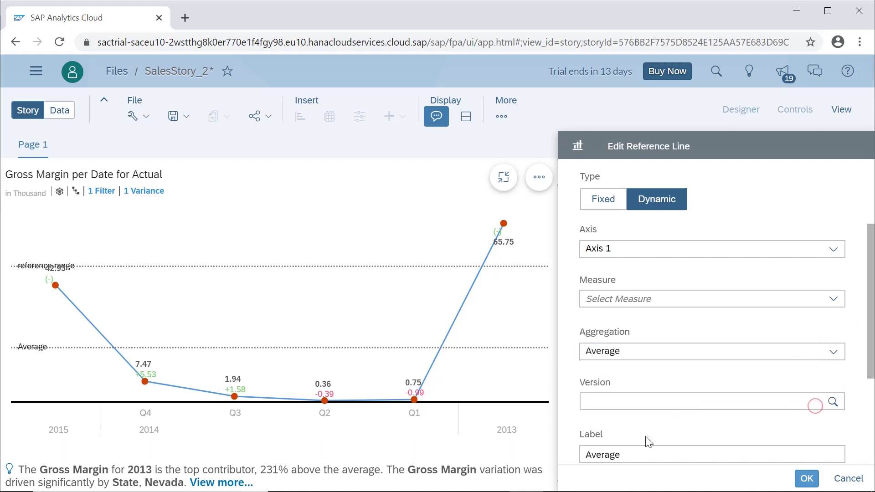
left_click(640, 452)
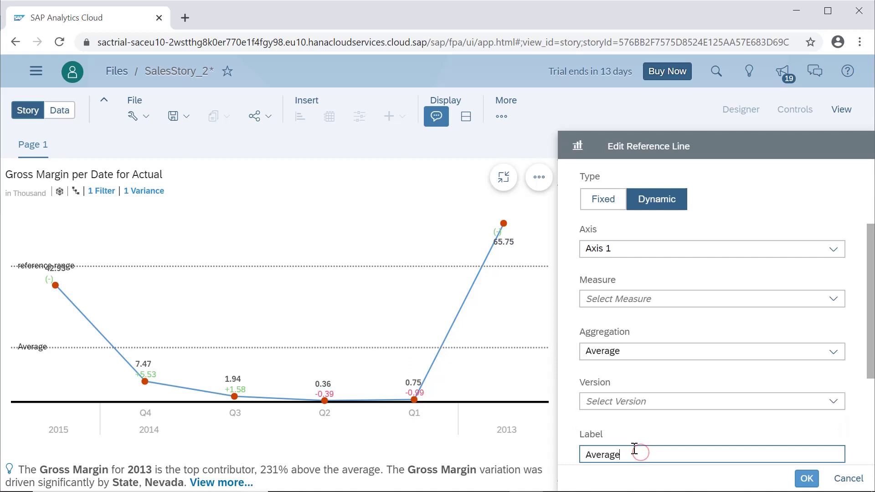
left_click(844, 476)
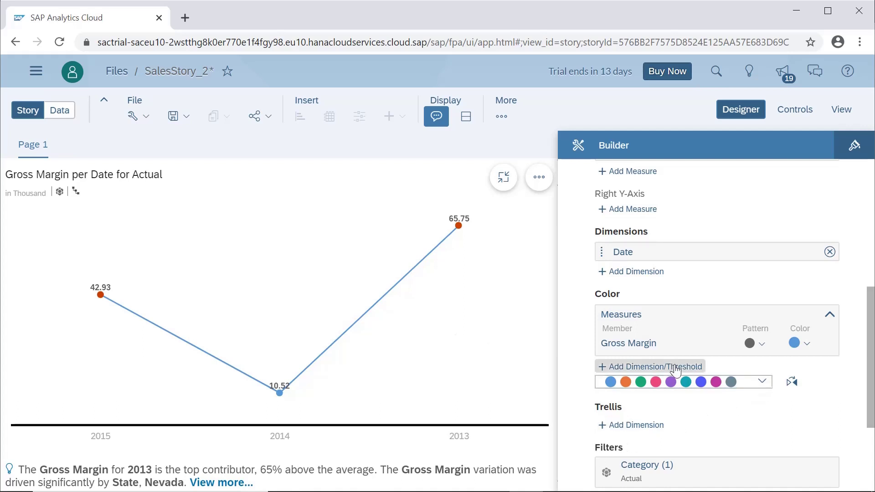
- Color the Gross Margin chart by the existing Gross Margin threshold and inspect the 2014 data point
left_click(622, 373)
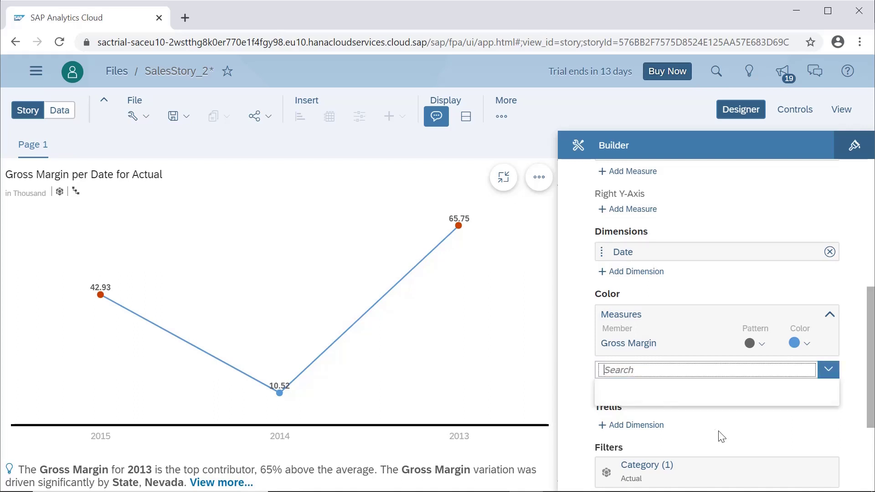
scroll(719, 441, "down", 6)
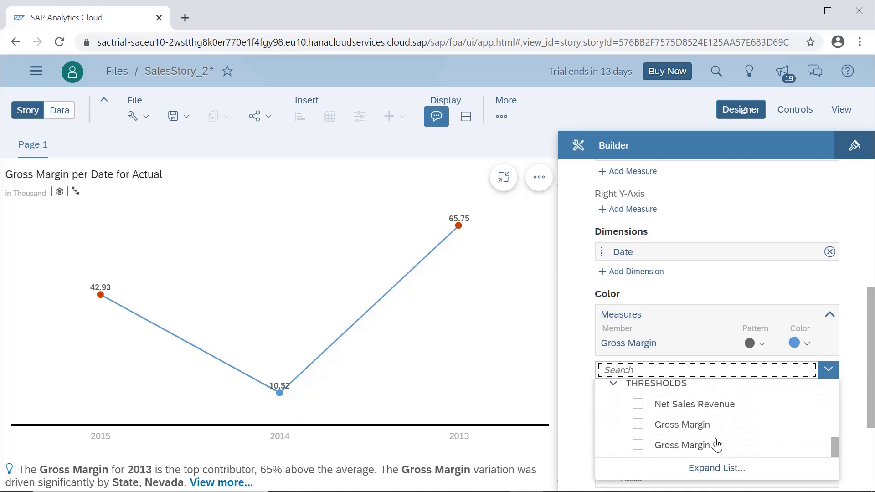
left_click(638, 425)
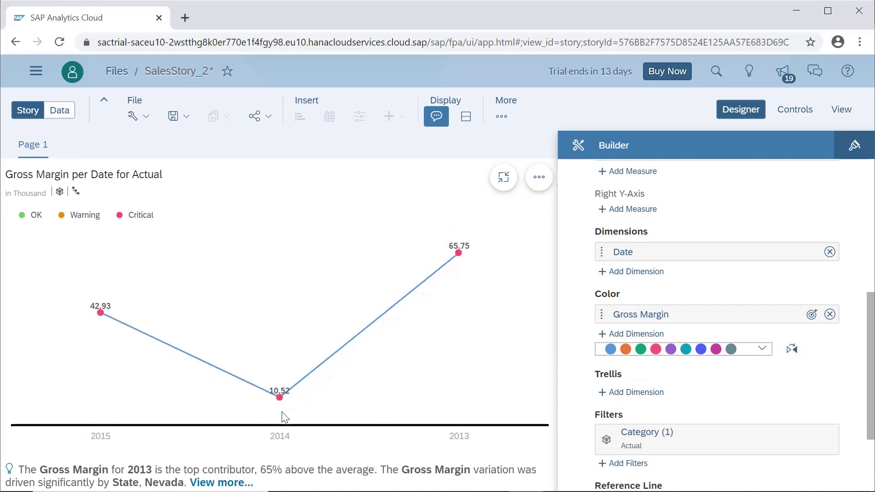
mouse_move(280, 399)
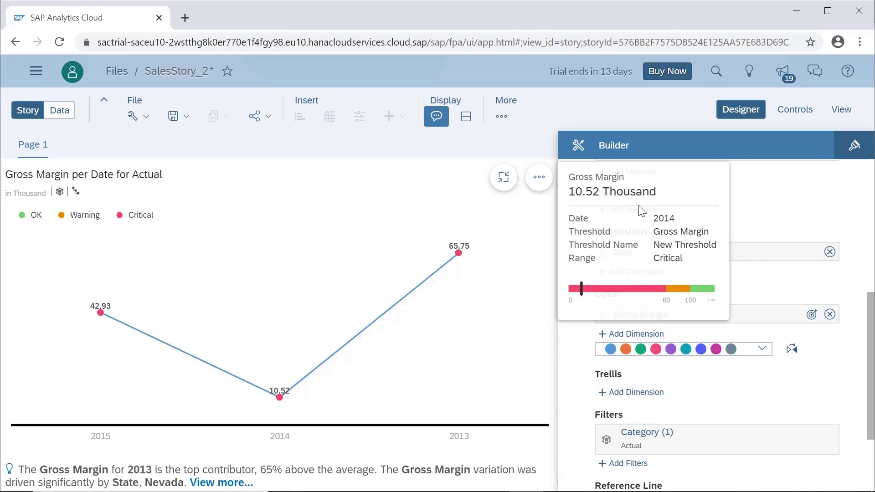
- Set the Gross Margin threshold ranges to OK from 60000, Warning from 8000 to 60000 and Critical from 0 to 8000, and check the data points
left_click(811, 319)
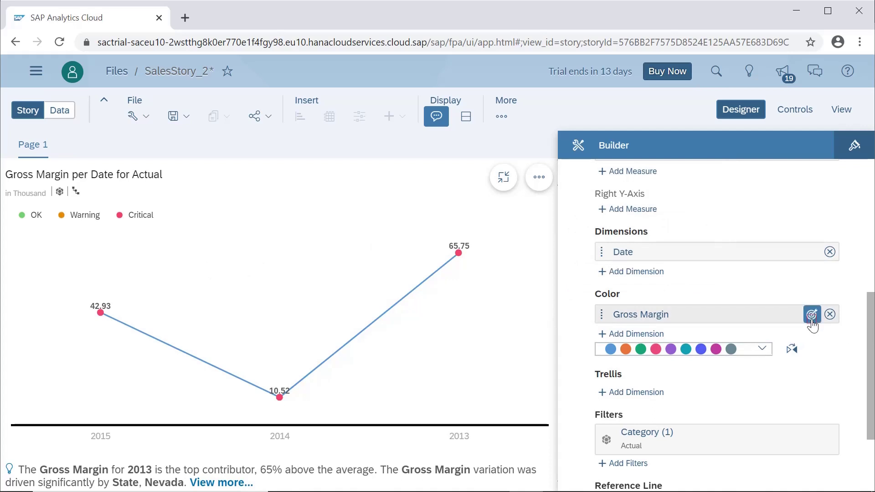
left_click(790, 357)
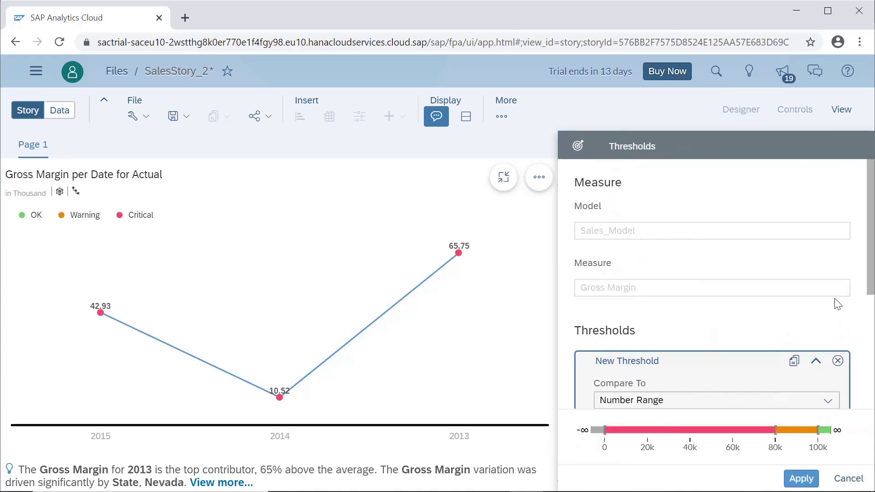
scroll(774, 389, "down", 5)
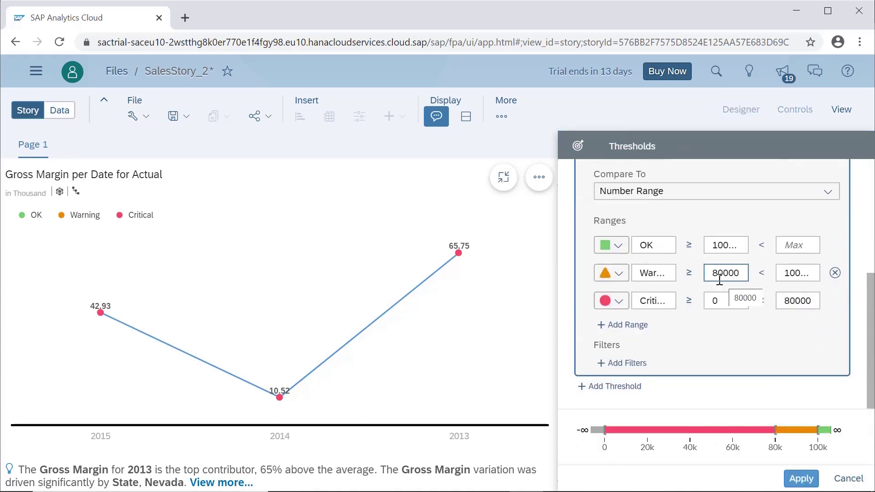
left_click_drag(713, 273, 720, 290)
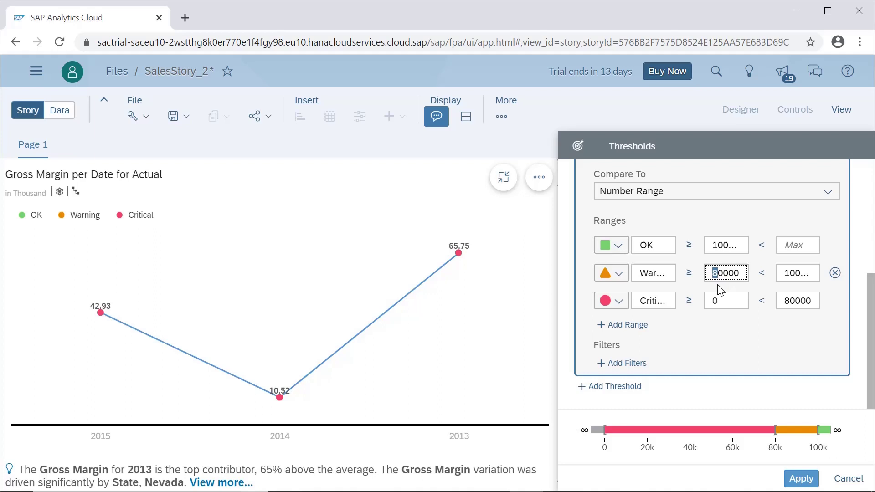
left_click(716, 245)
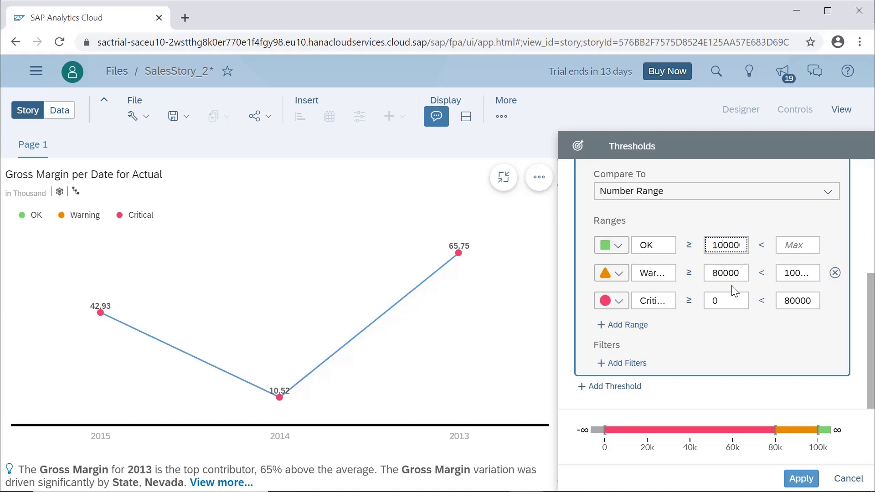
key("Right")
type("6")
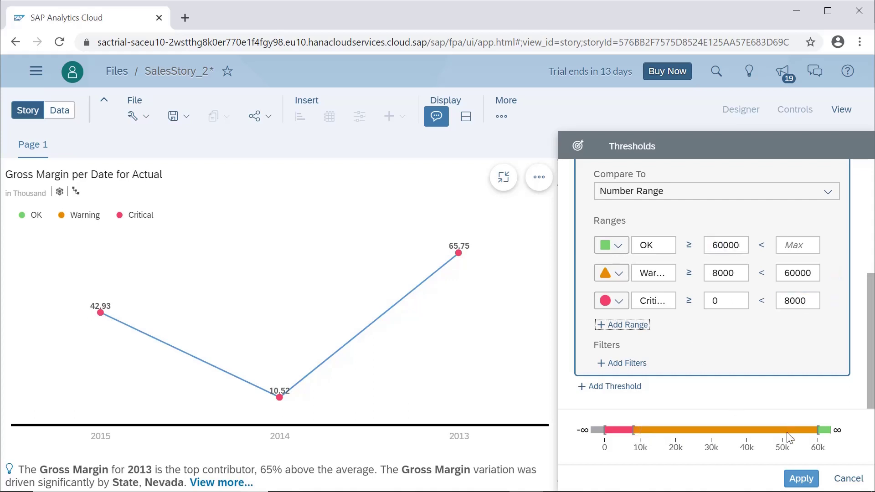
left_click(801, 479)
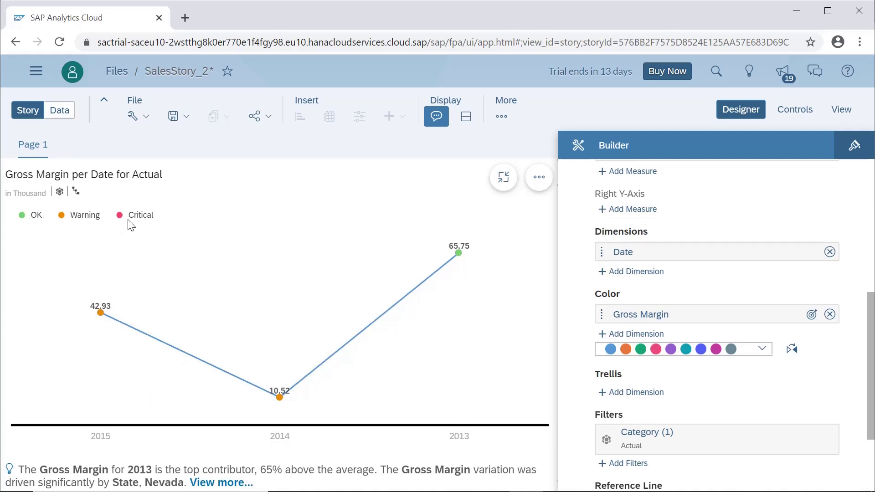
mouse_move(101, 312)
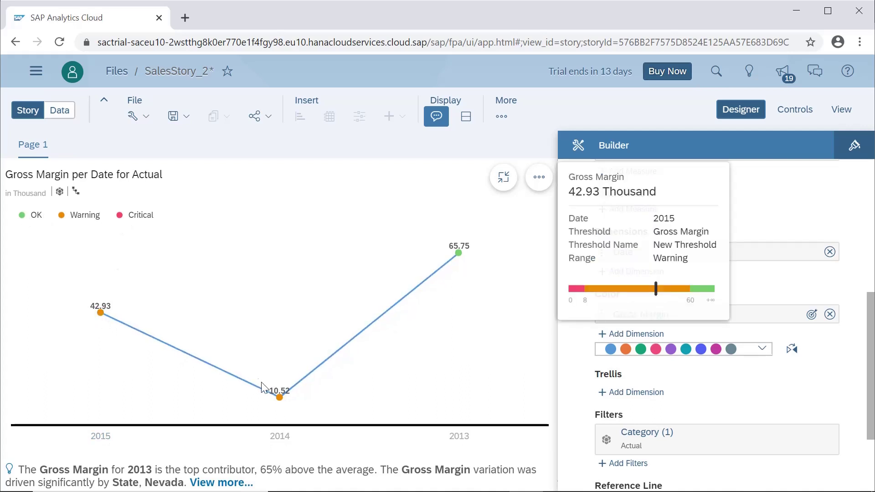
mouse_move(459, 263)
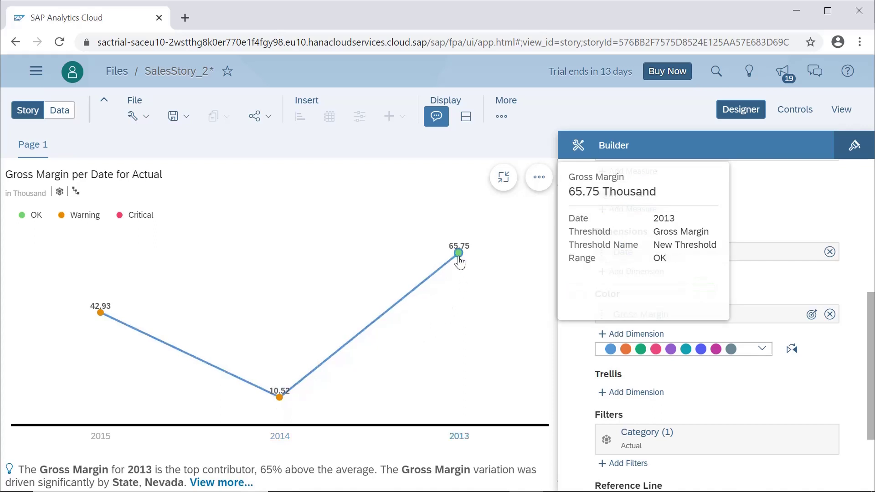
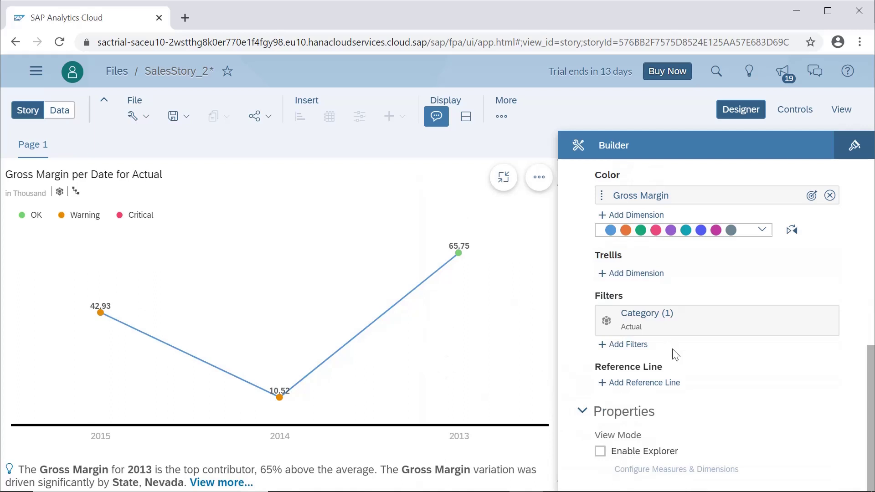
- Try splitting the chart into a trellis by State, and remove the State dimension again
left_click(629, 273)
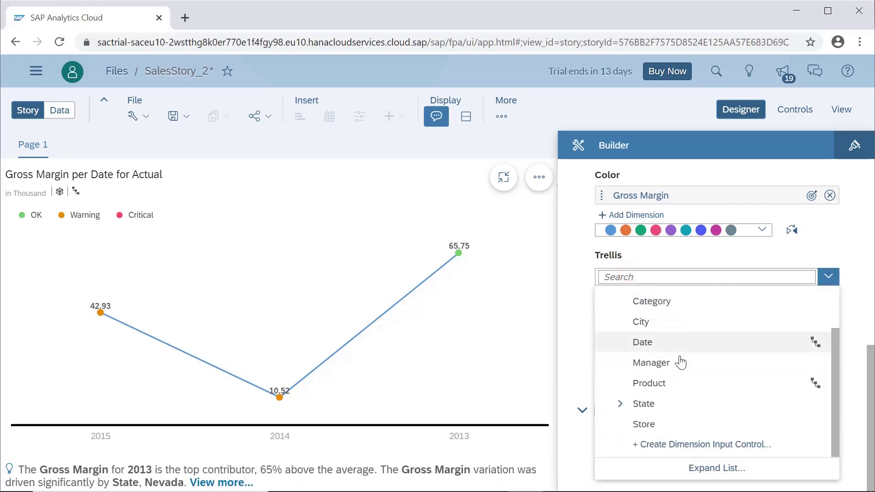
left_click(655, 412)
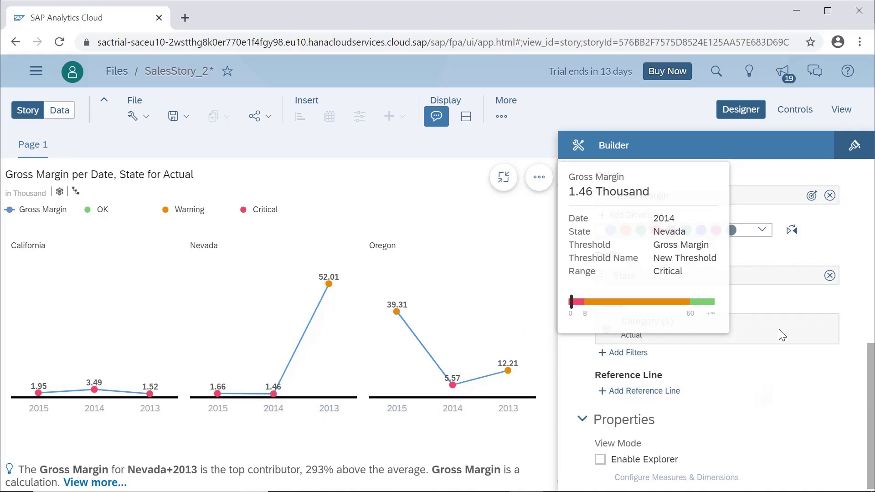
scroll(836, 381, "up", 3)
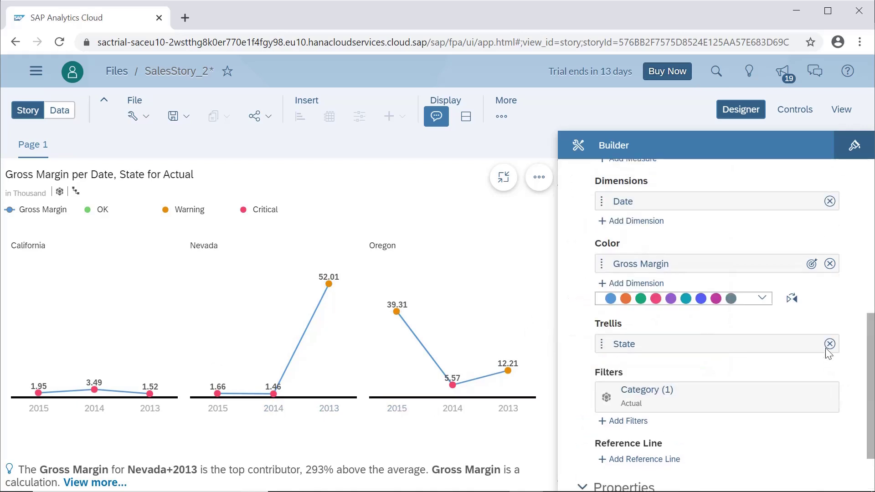
left_click(830, 344)
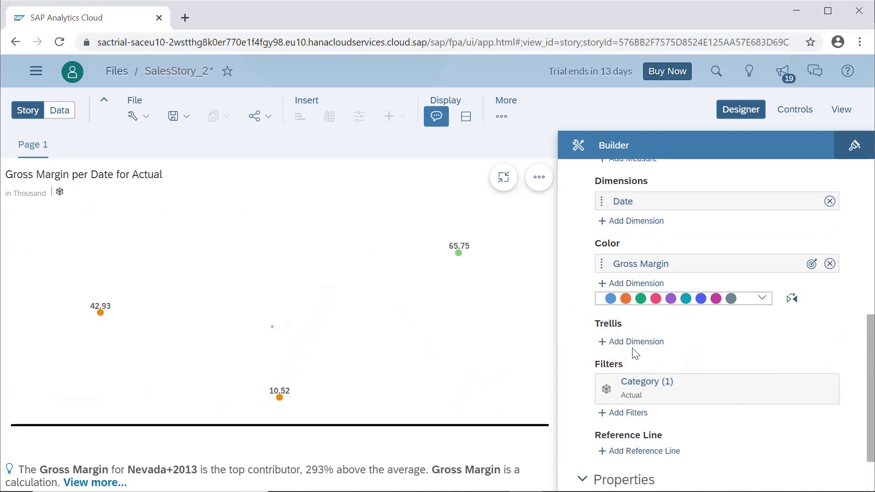
- Try splitting the chart into a trellis by City, and remove the City dimension again
left_click(632, 346)
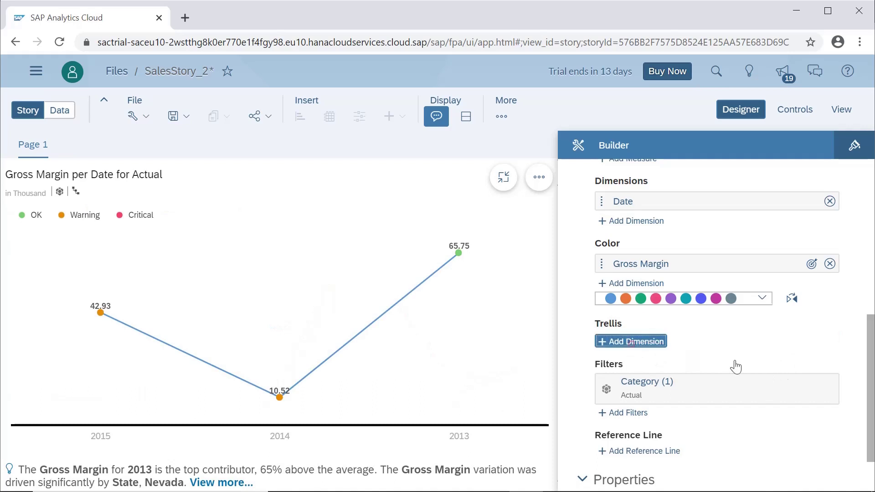
scroll(782, 380, "down", 3)
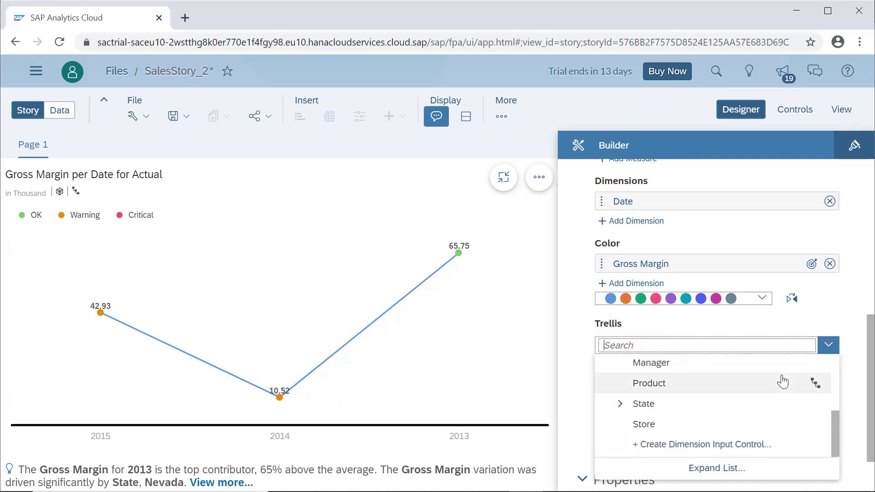
scroll(643, 400, "up", 3)
left_click(643, 399)
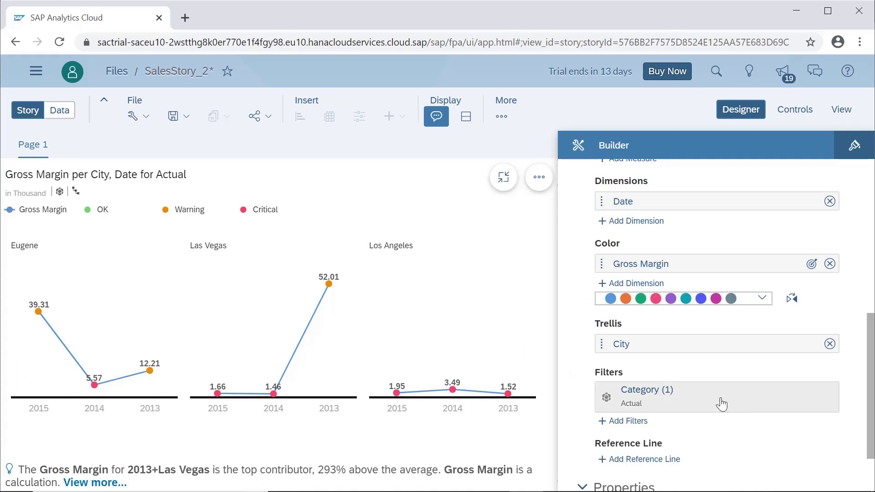
scroll(722, 404, "up", 3)
scroll(712, 391, "down", 5)
scroll(688, 392, "up", 2)
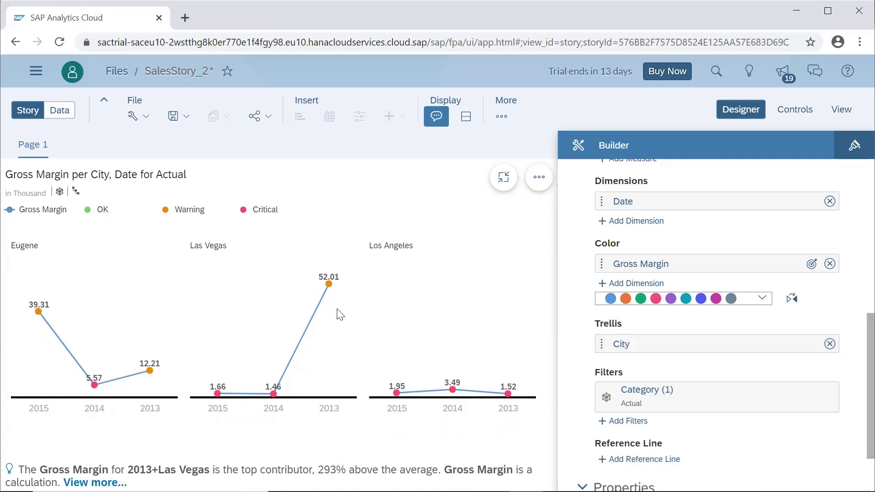
left_click(829, 344)
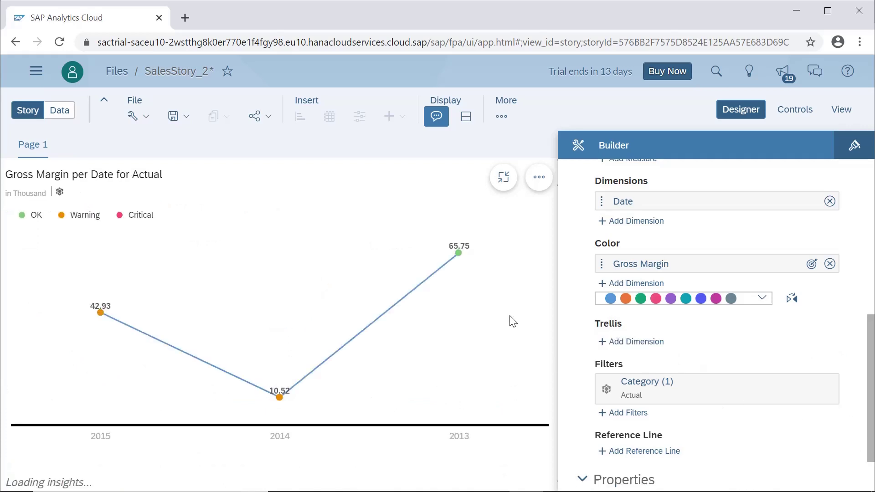
- Leave the chart's fullscreen view to save the story, and shrink the chart to the height of the neighbouring numeric tile
left_click(504, 182)
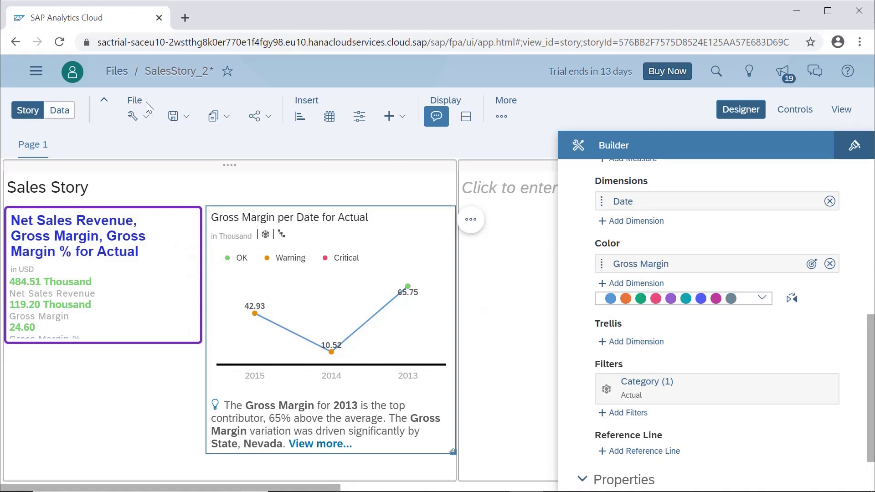
left_click(172, 115)
left_click(182, 136)
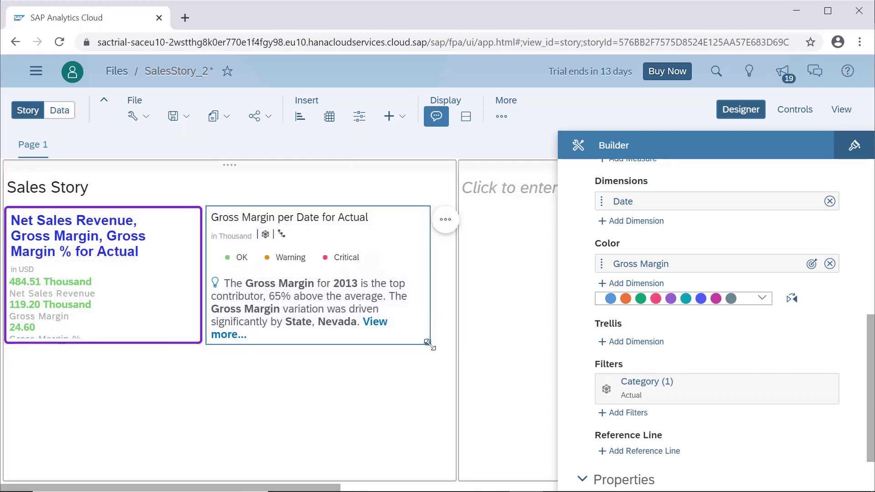
mouse_move(428, 344)
left_mouse_down()
mouse_move(456, 340)
mouse_move(428, 345)
left_mouse_up()
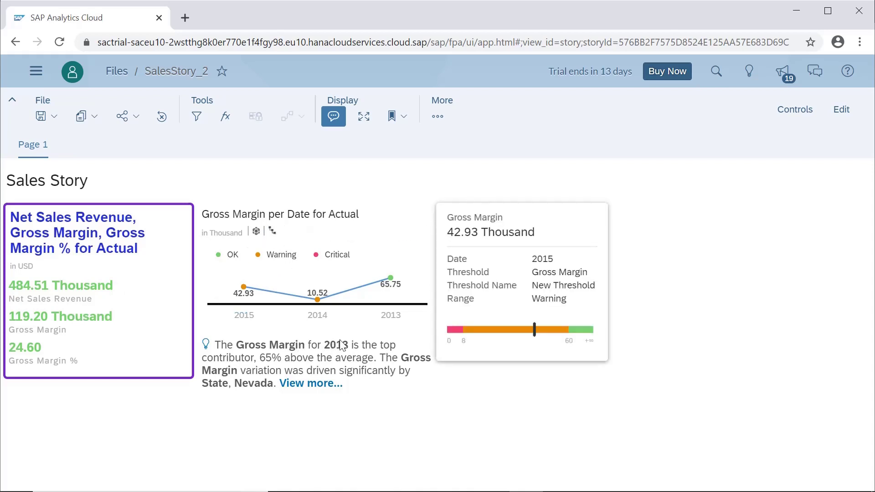
- Open the detailed Smart Insights for the chart's 2013 Gross Margin
left_click(318, 385)
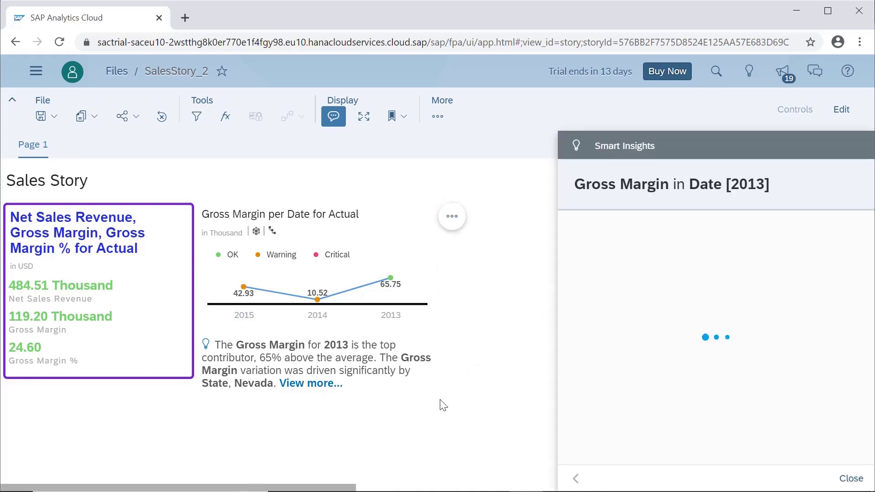